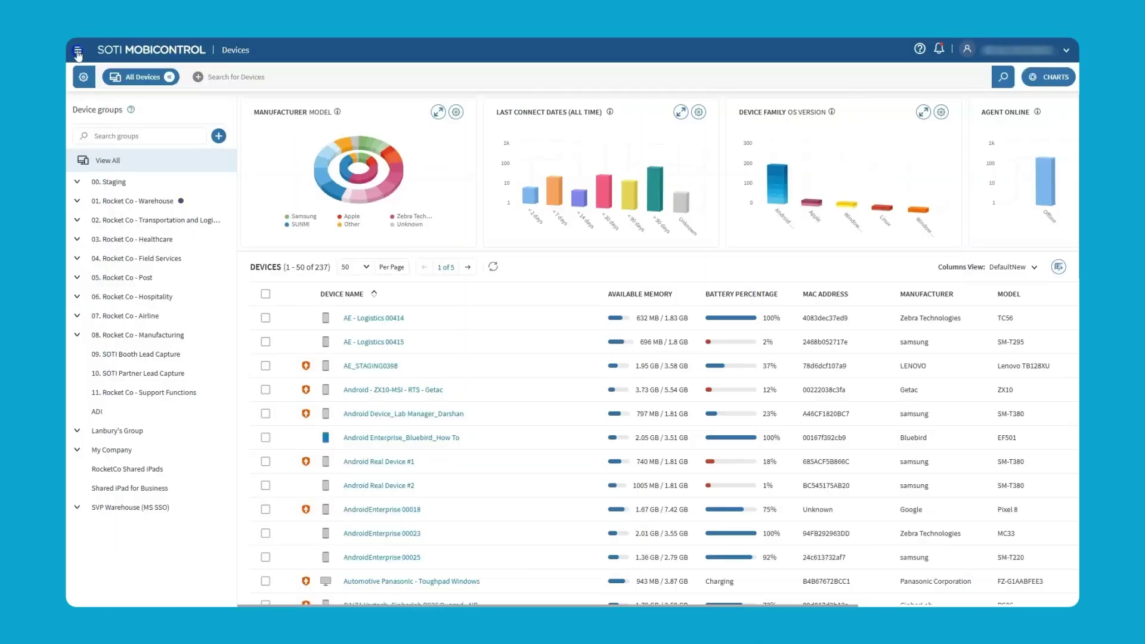
# Go to Policies > Enrollment > All Policies and start adding a new enrollment policy.
pyautogui.click(78, 52)
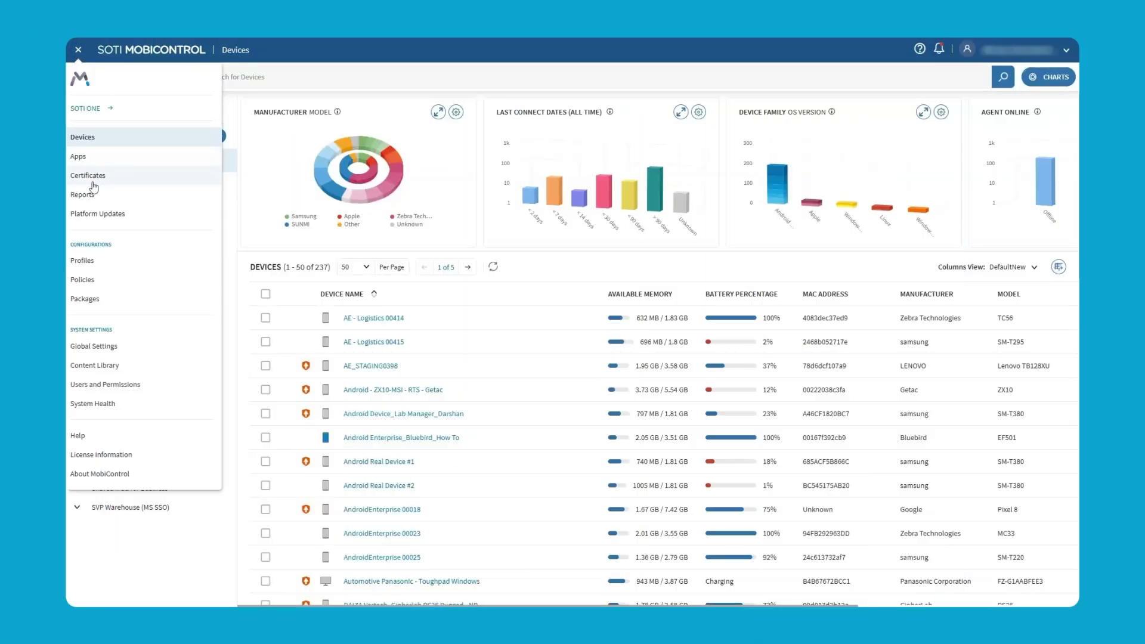
pyautogui.click(80, 282)
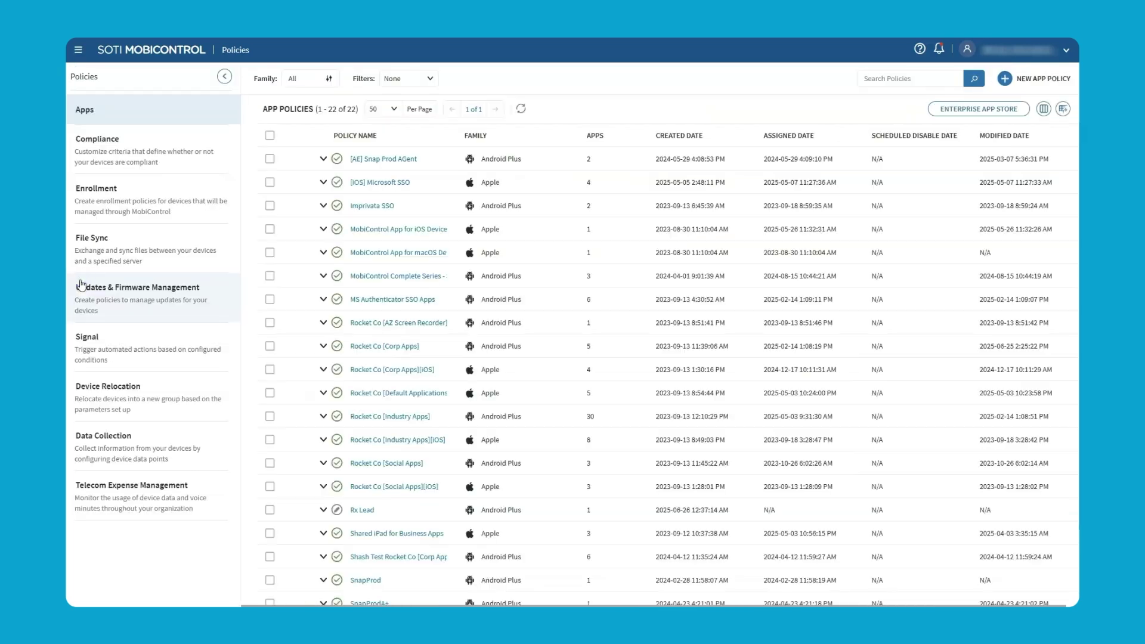
pyautogui.click(107, 203)
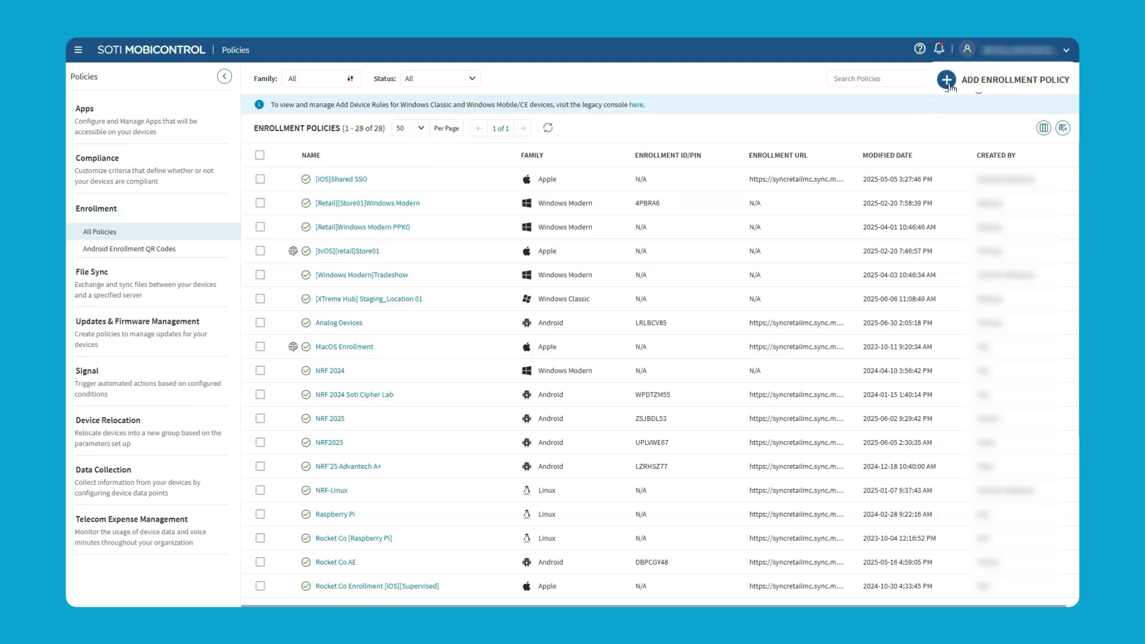
pyautogui.click(976, 79)
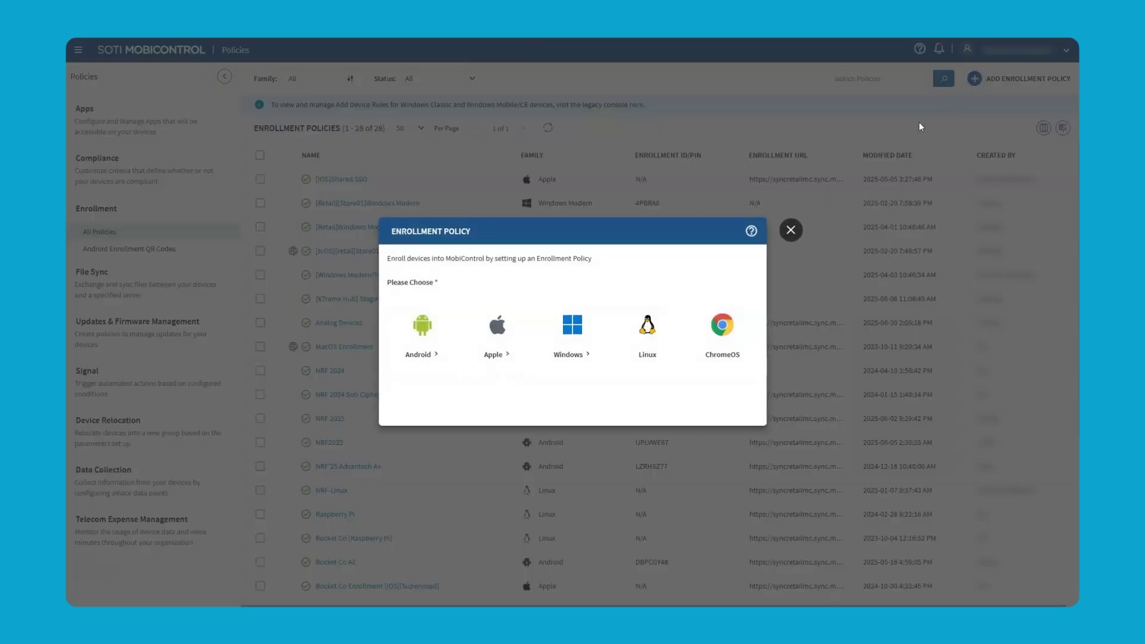
# Choose Android > Android Enterprise and paste the name [AE][Warehouse][Enrollment Policy].
pyautogui.click(431, 355)
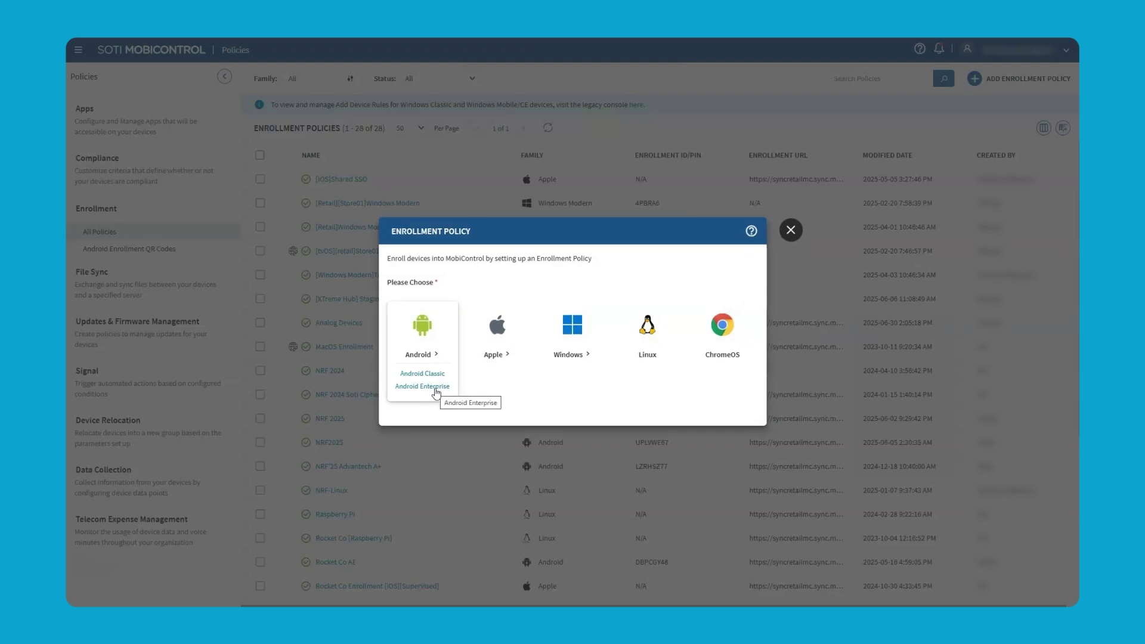
pyautogui.click(434, 388)
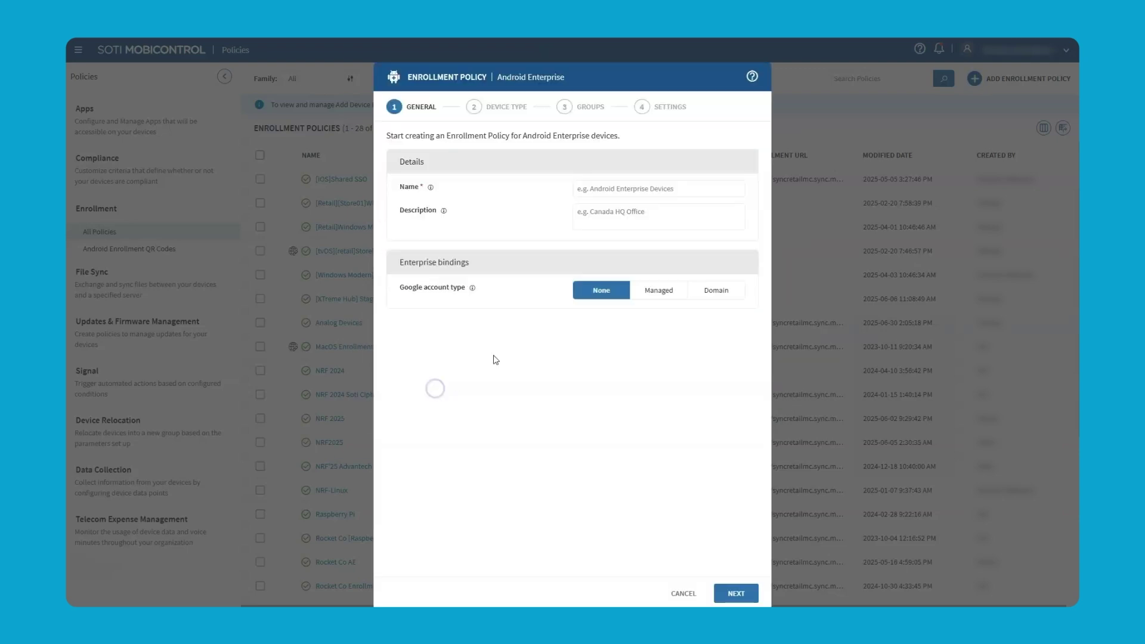
pyautogui.click(624, 187)
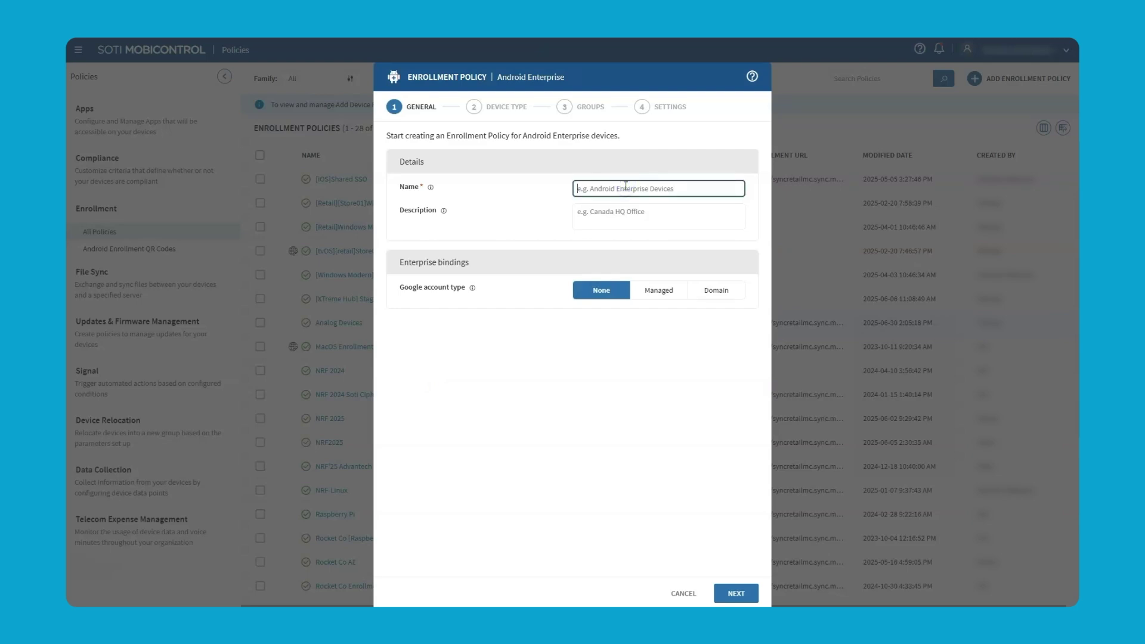
pyautogui.write('[AE][Warehouse][Enrollment Policy]')
# In the other console tab, confirm the SyncDemo binding under Global Settings > Enterprise Bindings, adding nothing.
pyautogui.click(276, 46)
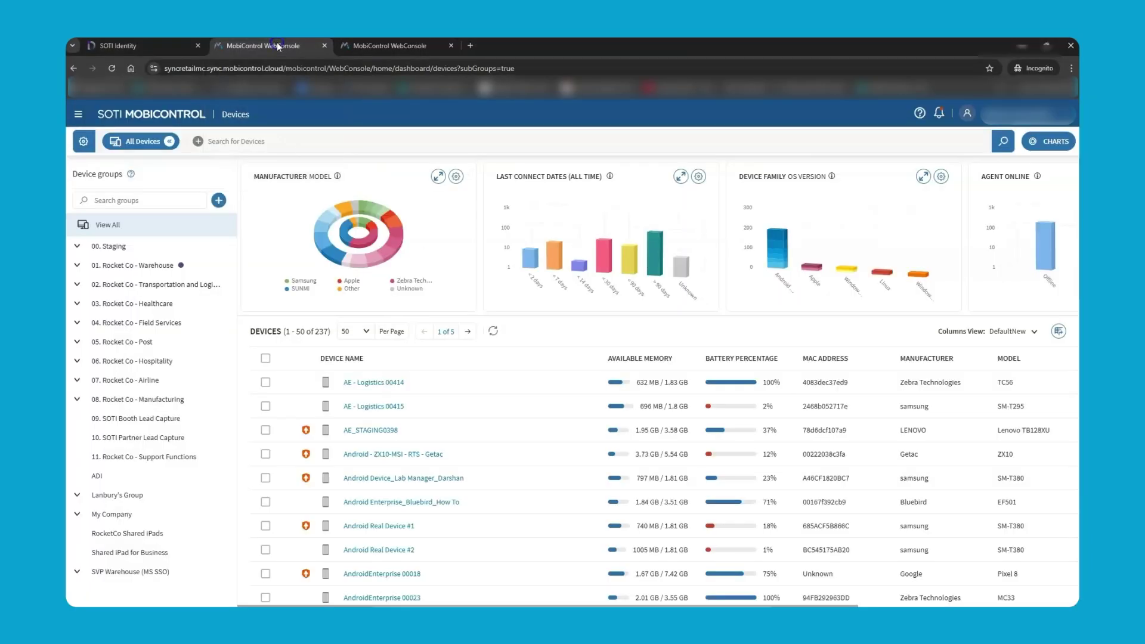
pyautogui.click(79, 115)
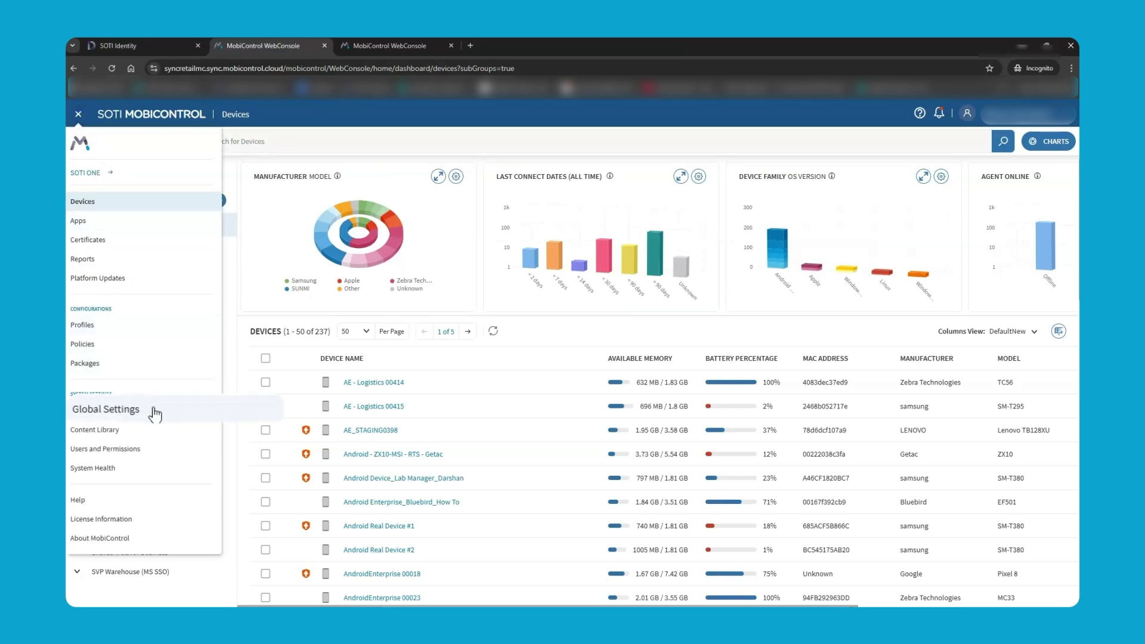
pyautogui.click(128, 413)
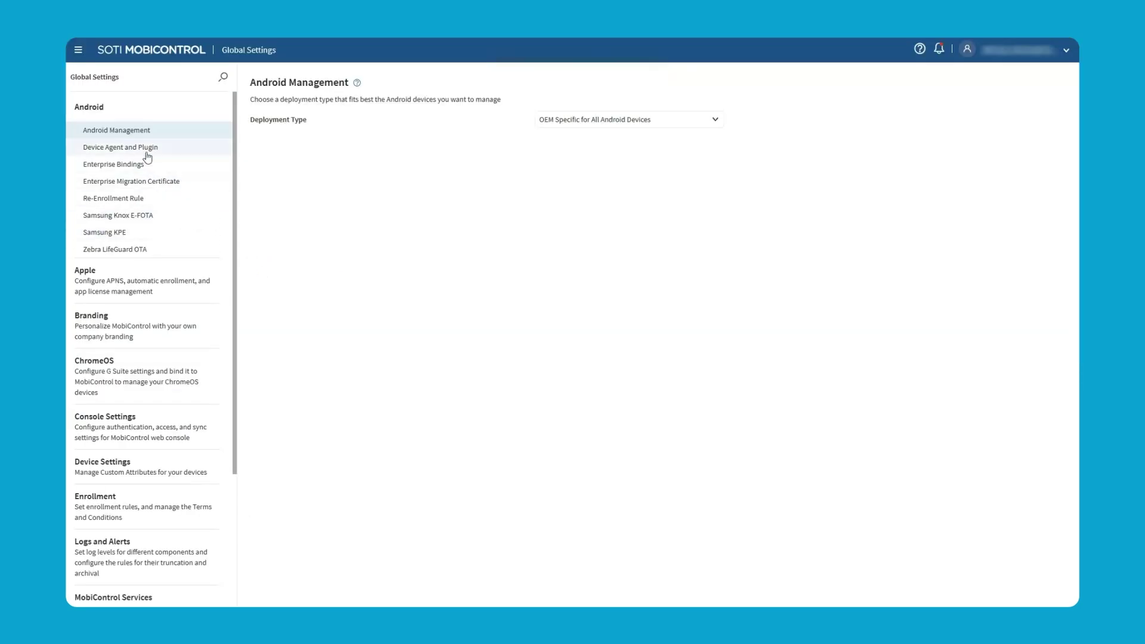
pyautogui.click(171, 168)
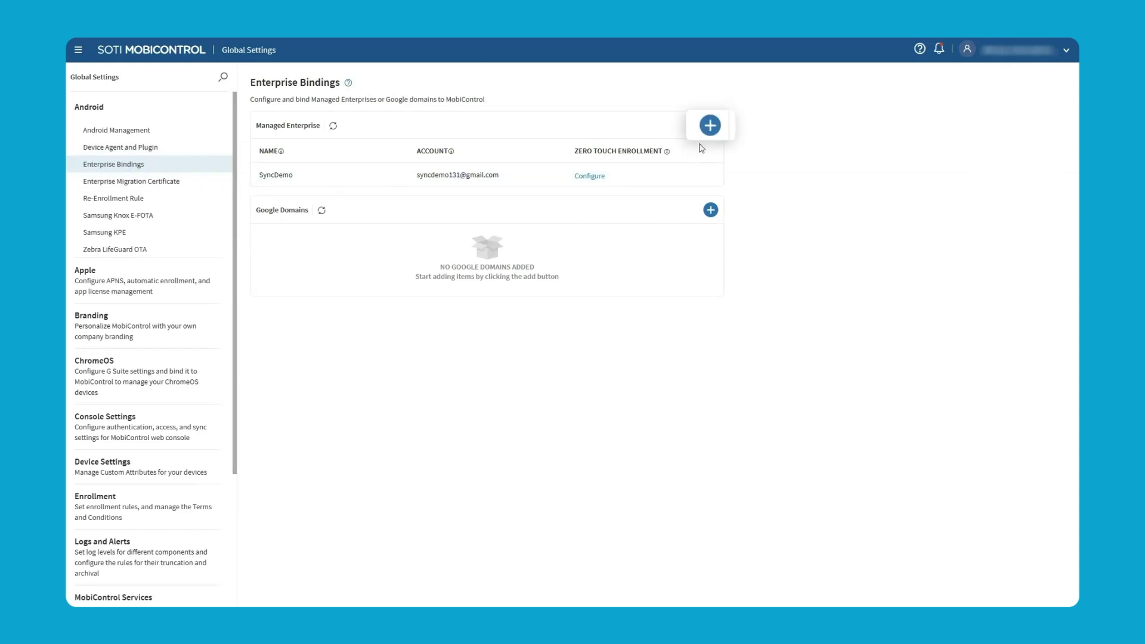
pyautogui.click(709, 127)
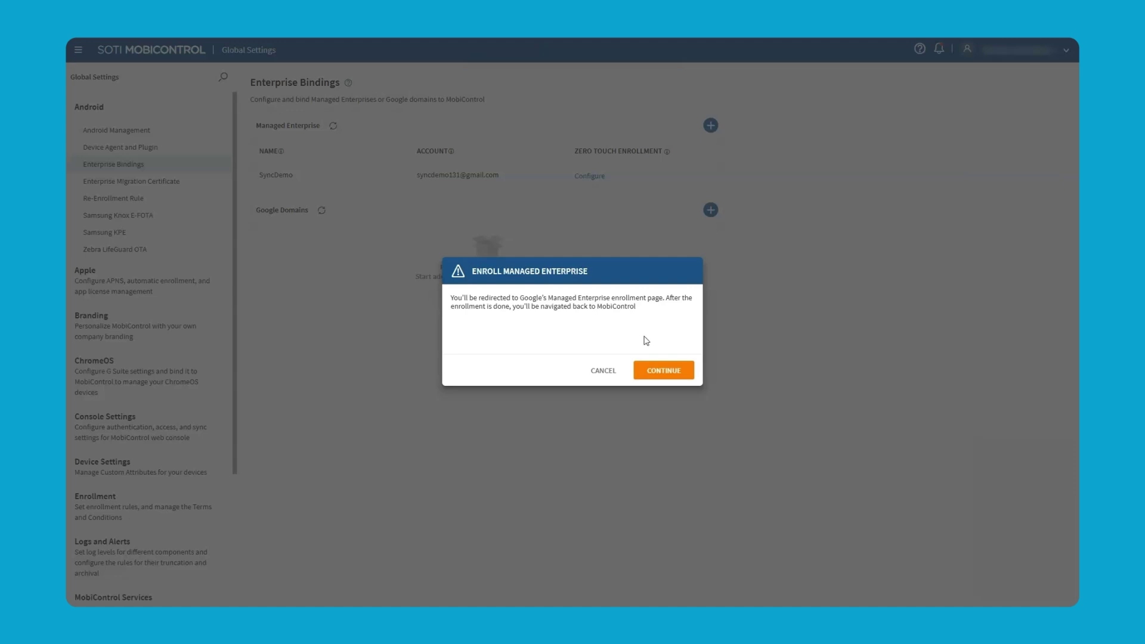
pyautogui.click(600, 372)
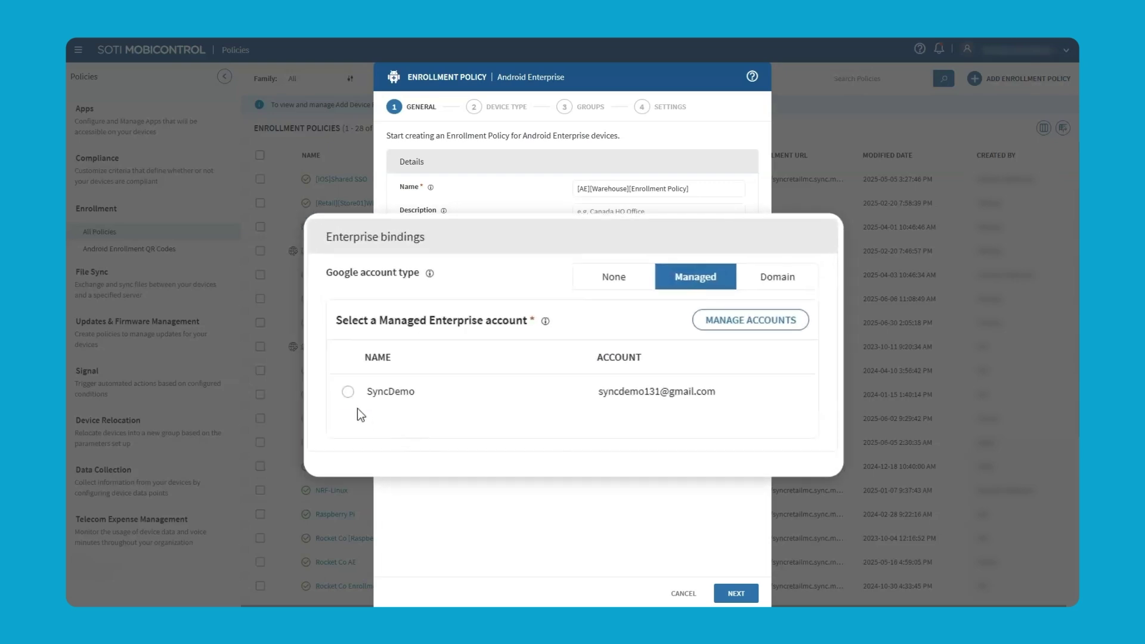
# Select the SyncDemo managed Google account and advance to the Device Type step.
pyautogui.click(348, 391)
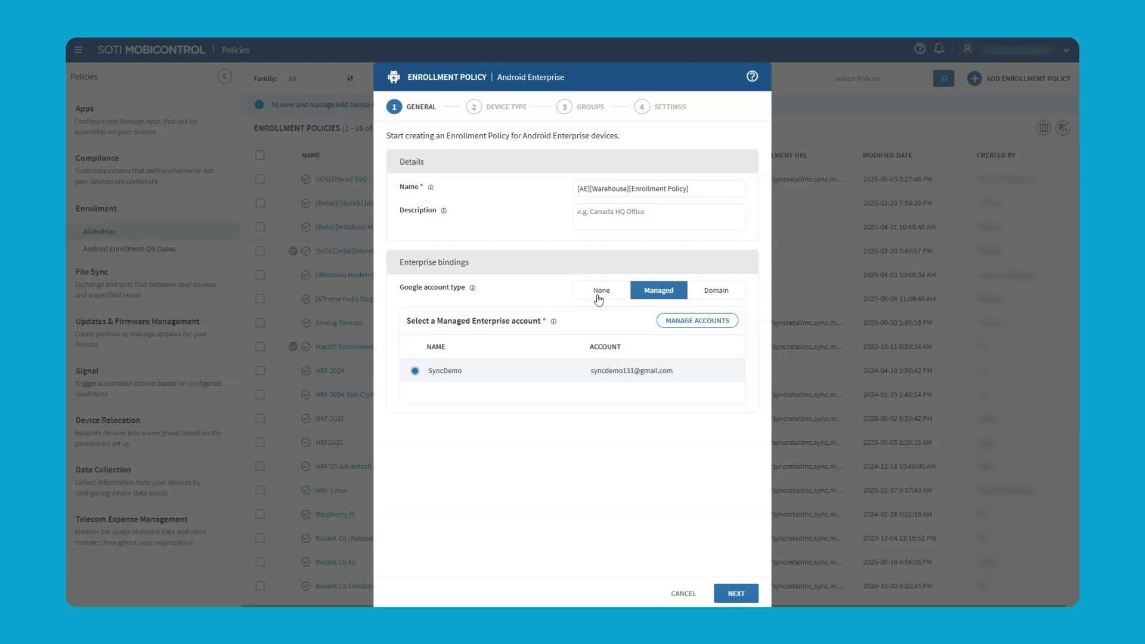
pyautogui.click(735, 592)
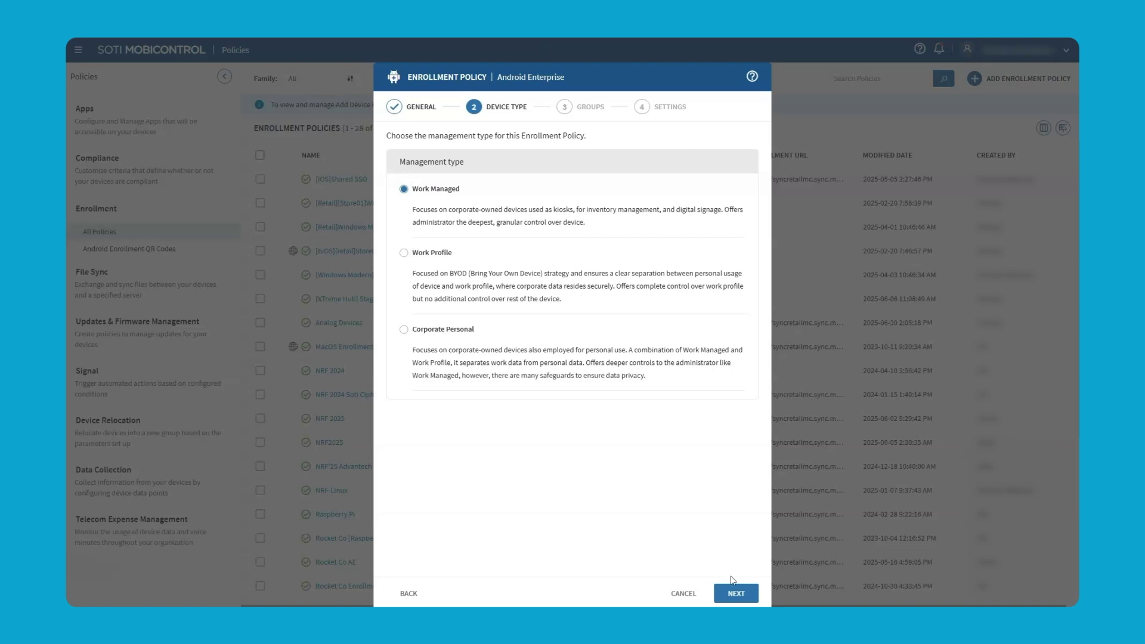
# Require directory user authentication, mapping the Everyone Else group to 00. Staging.
pyautogui.click(736, 595)
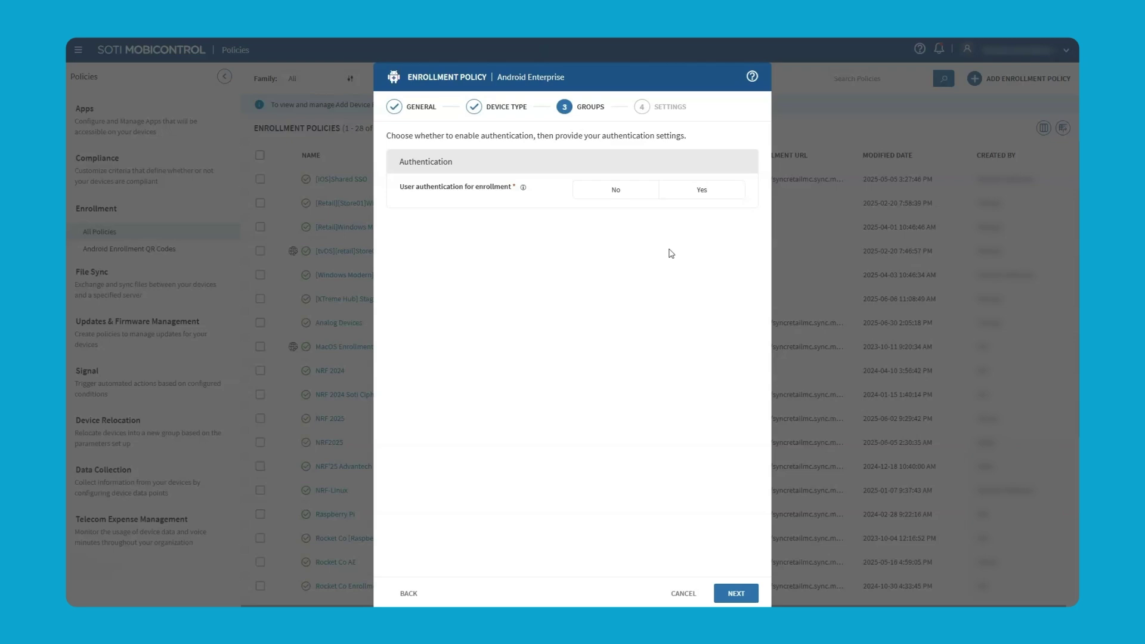
pyautogui.click(686, 198)
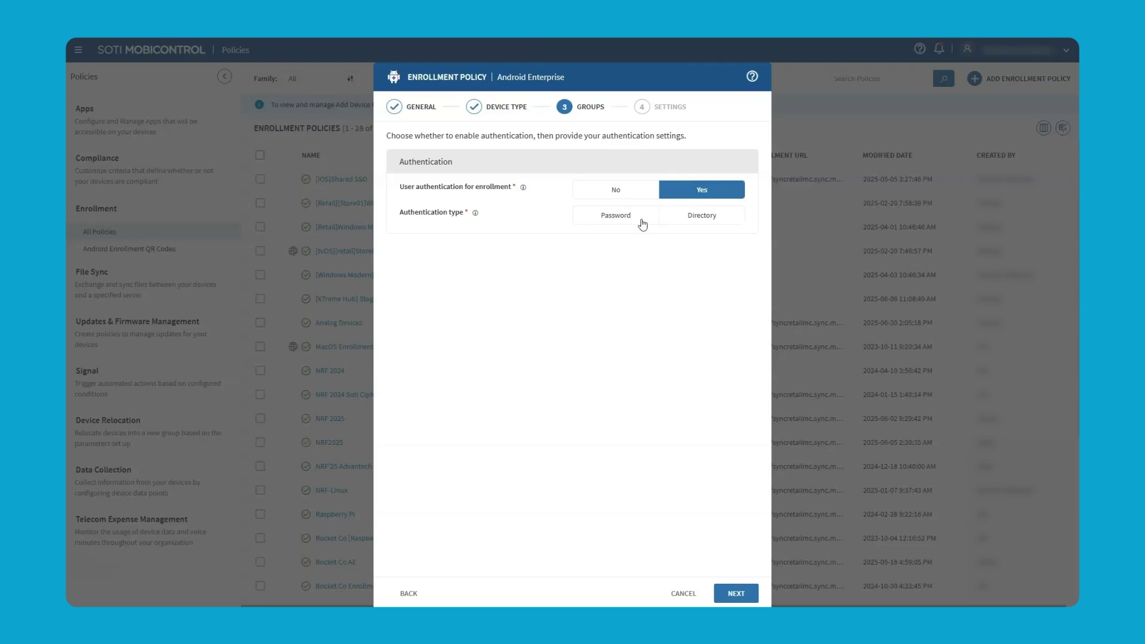
pyautogui.click(671, 221)
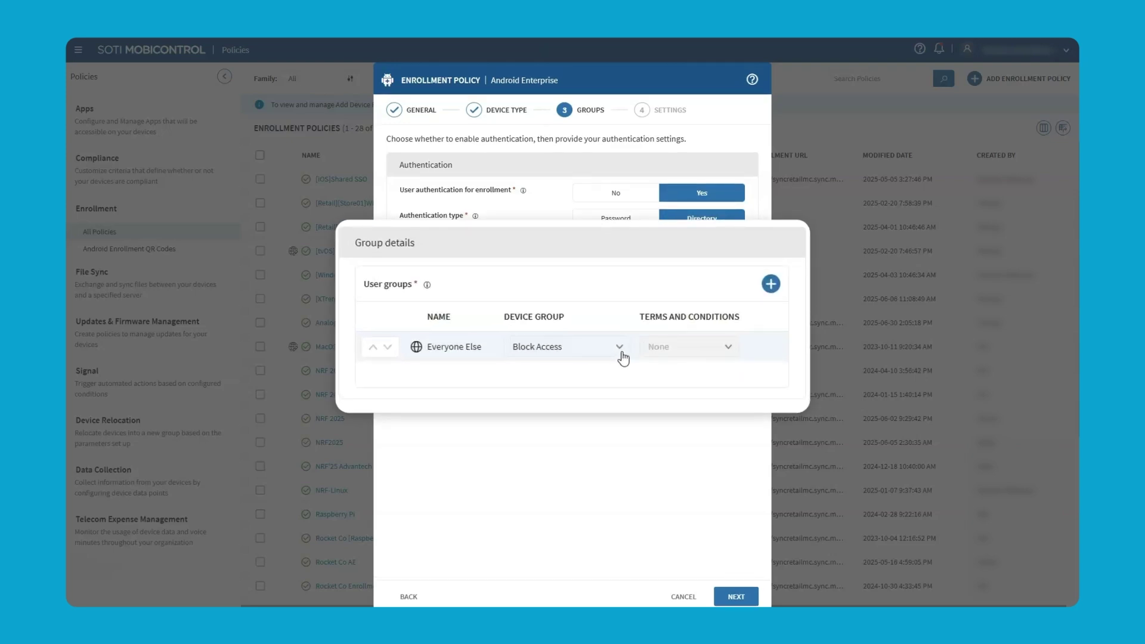
pyautogui.click(610, 342)
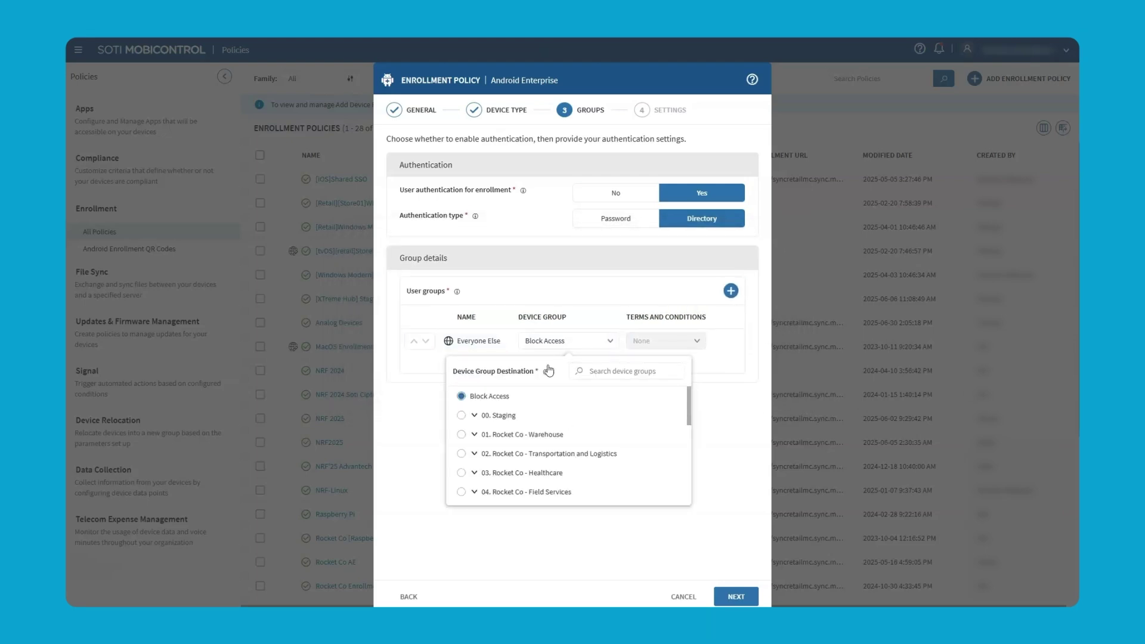
pyautogui.click(460, 416)
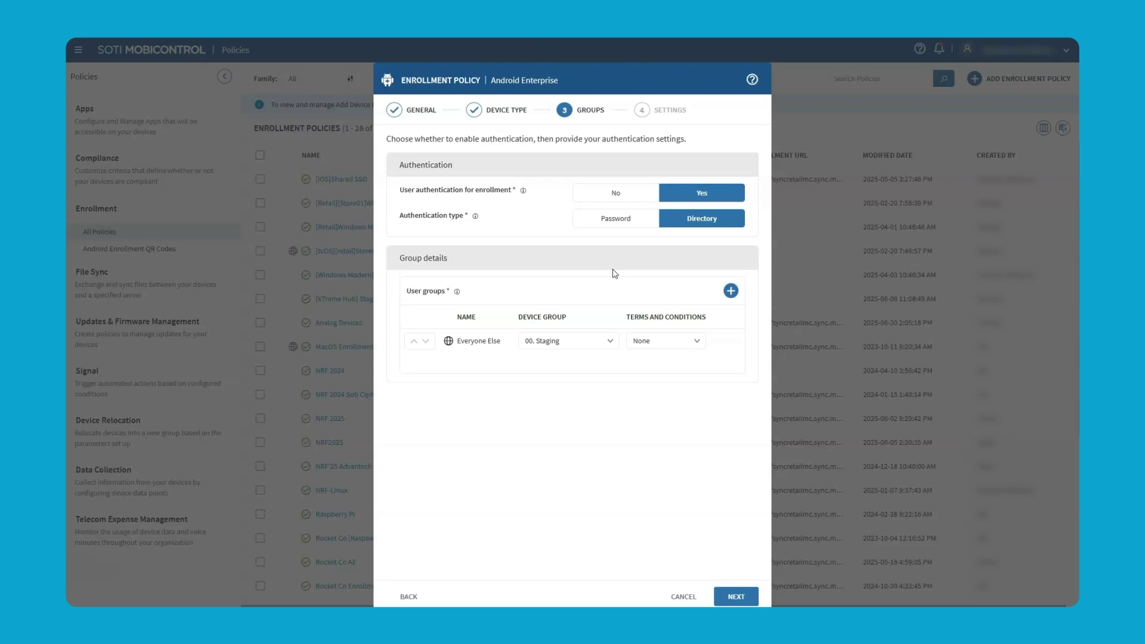
# Switch to password authentication with a password, placing devices in 02. Rocket Co - Transportation and Logistics.
pyautogui.click(625, 221)
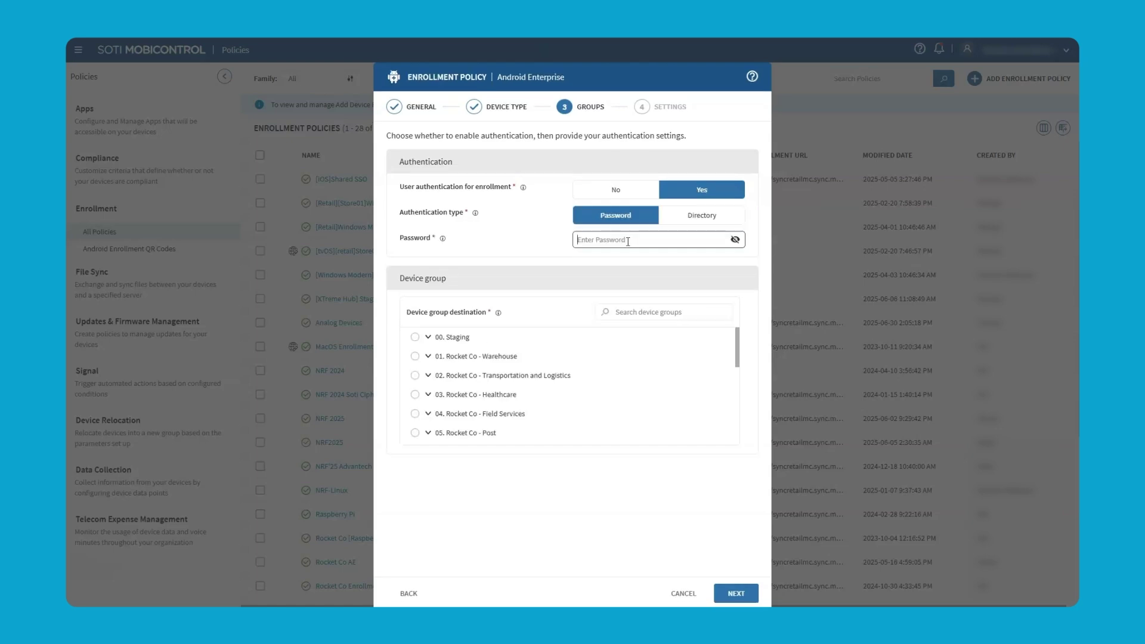
pyautogui.write('••••••••')
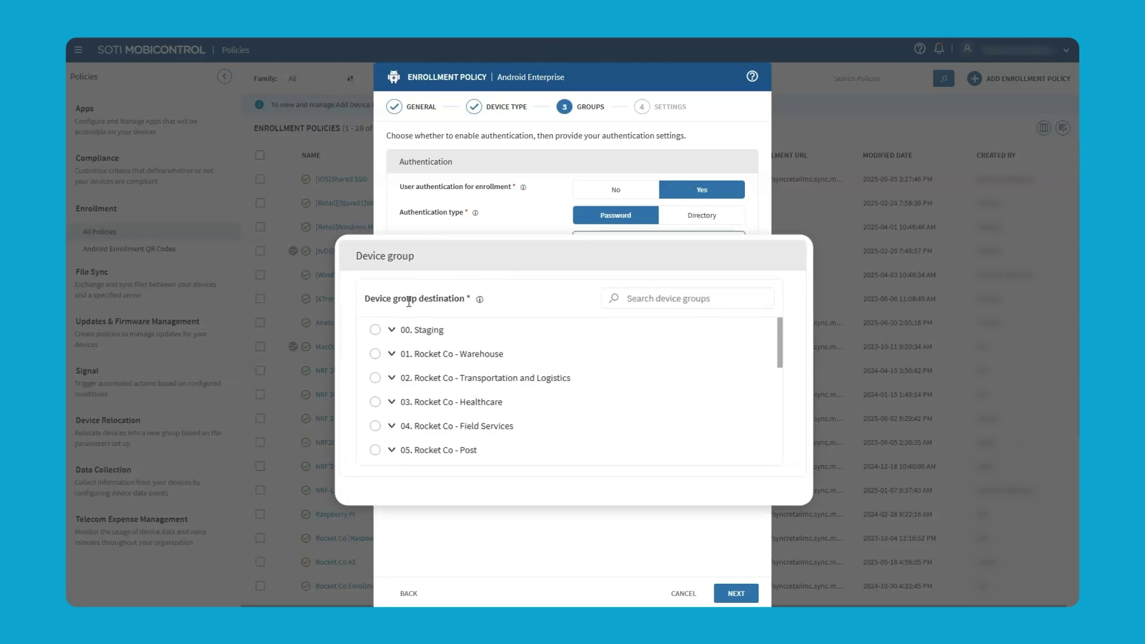
pyautogui.click(374, 379)
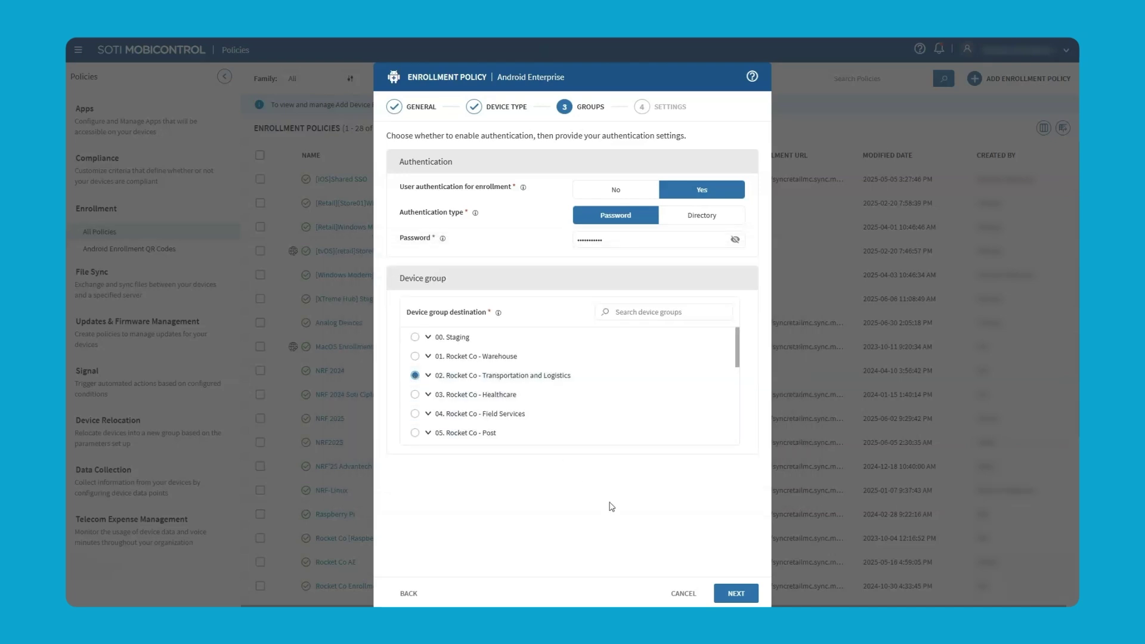
pyautogui.click(734, 593)
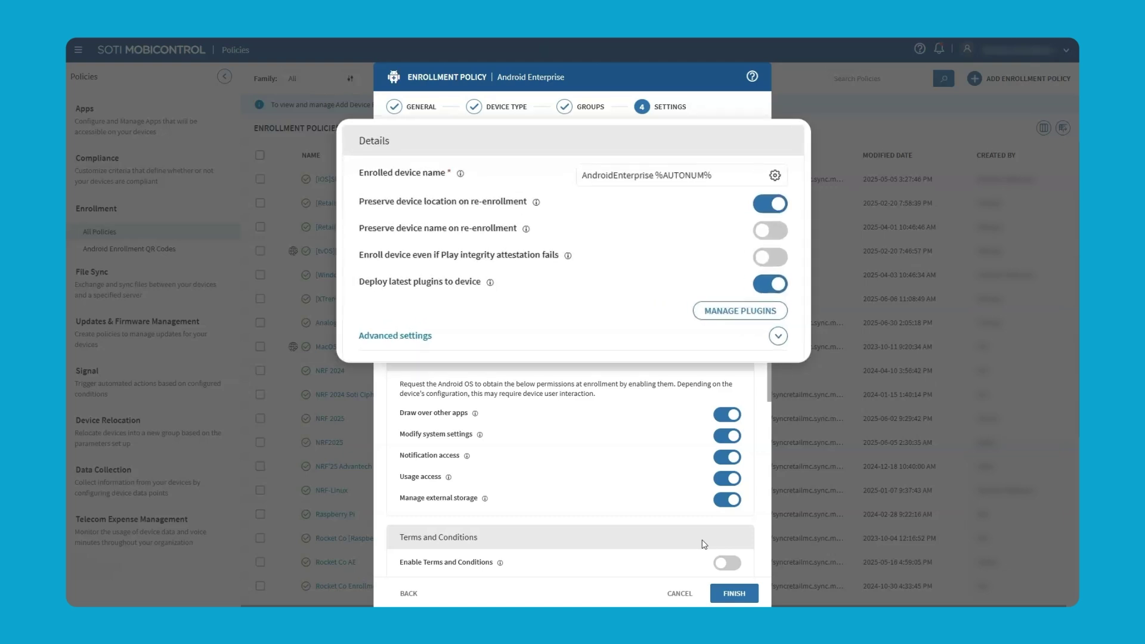
# Make the device name 'Android Enterprise %MANUFACTURER% %AUTONUM%' by spacing words and inserting the manufacturer macro.
pyautogui.doubleClick(614, 178)
pyautogui.click(614, 179)
pyautogui.click(656, 176)
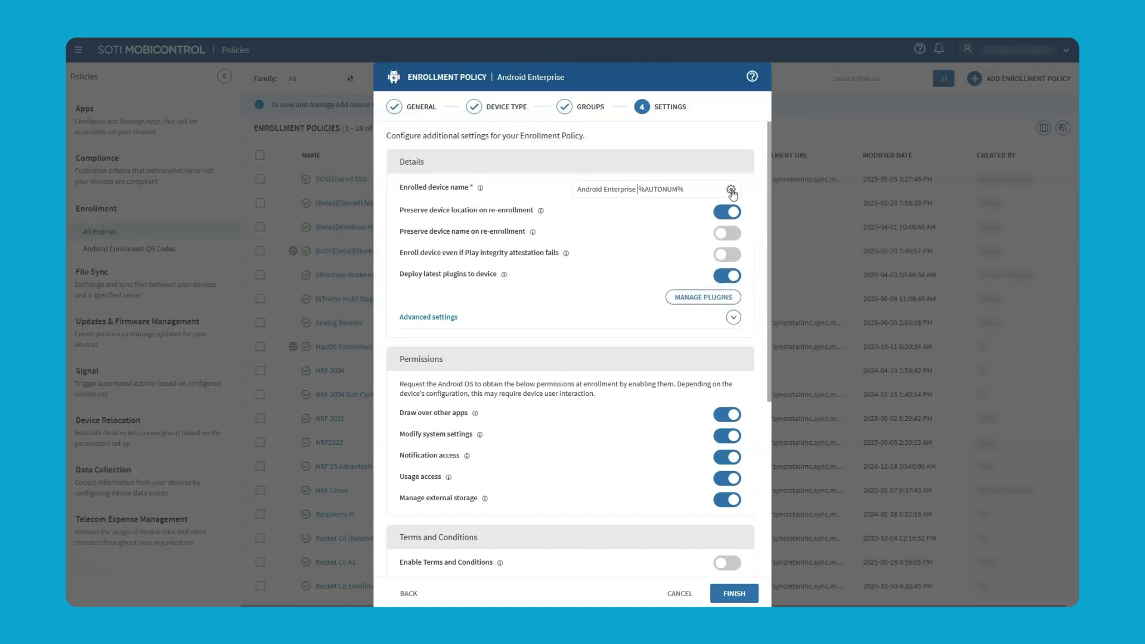
pyautogui.click(731, 190)
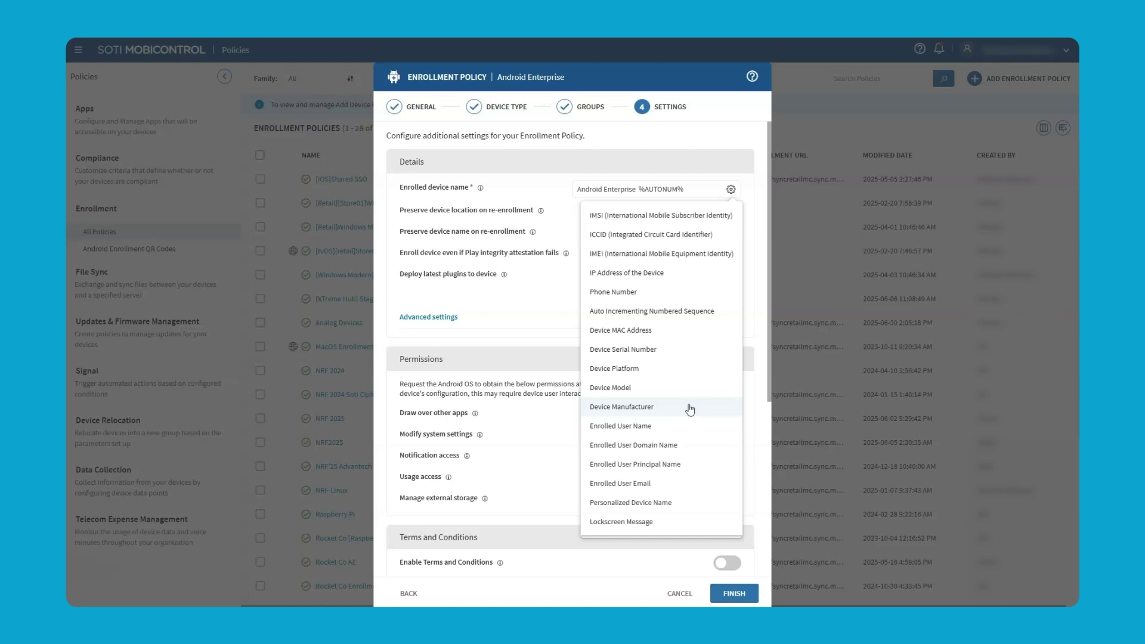
pyautogui.click(690, 409)
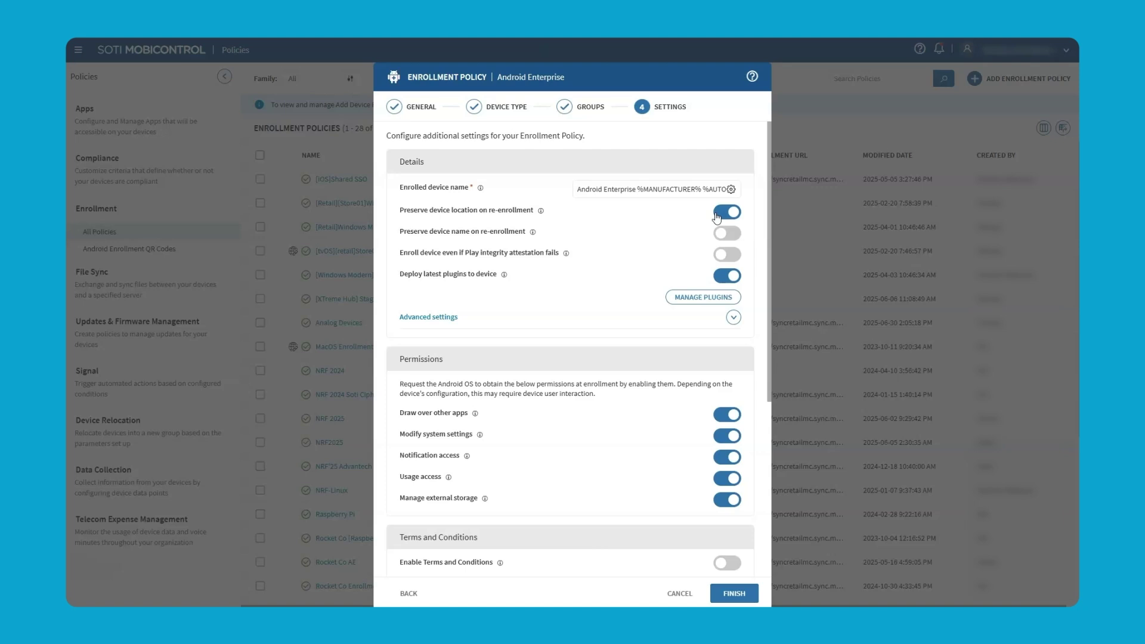
# Turn on Preserve device name on re-enrollment.
pyautogui.click(719, 238)
# Scroll the Settings panel down toward the Certificate authority section.
pyautogui.scroll(-3, 717, 284)
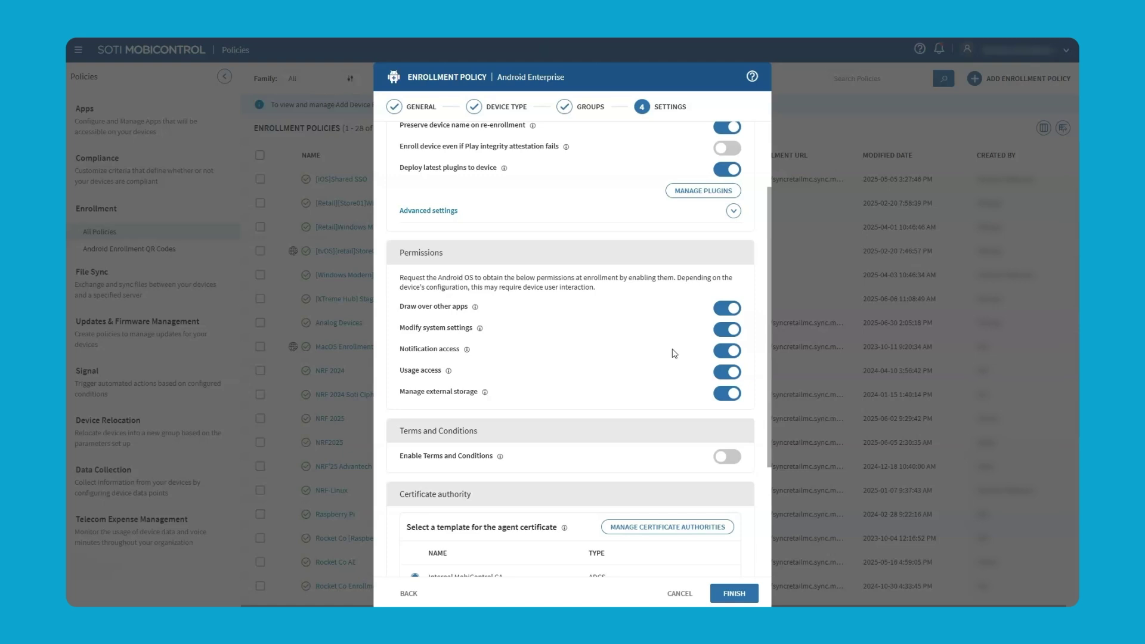
# Enable enrollment restrictions with a device enrollment limit of 50 and switch on Criteria.
pyautogui.scroll(-1, 674, 352)
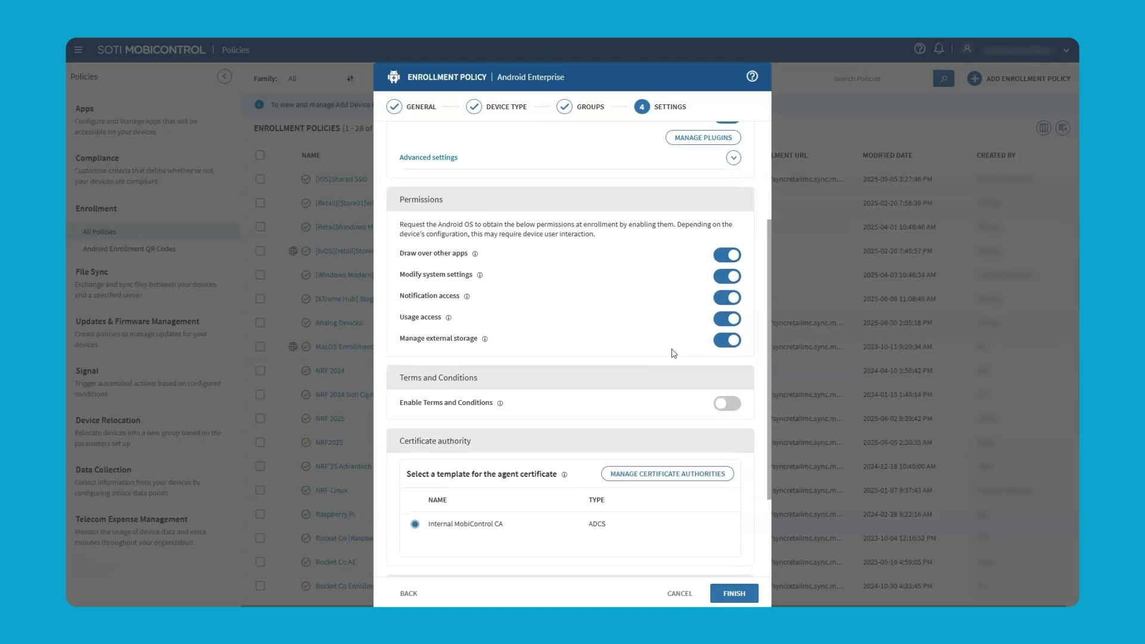
pyautogui.scroll(-2, 674, 353)
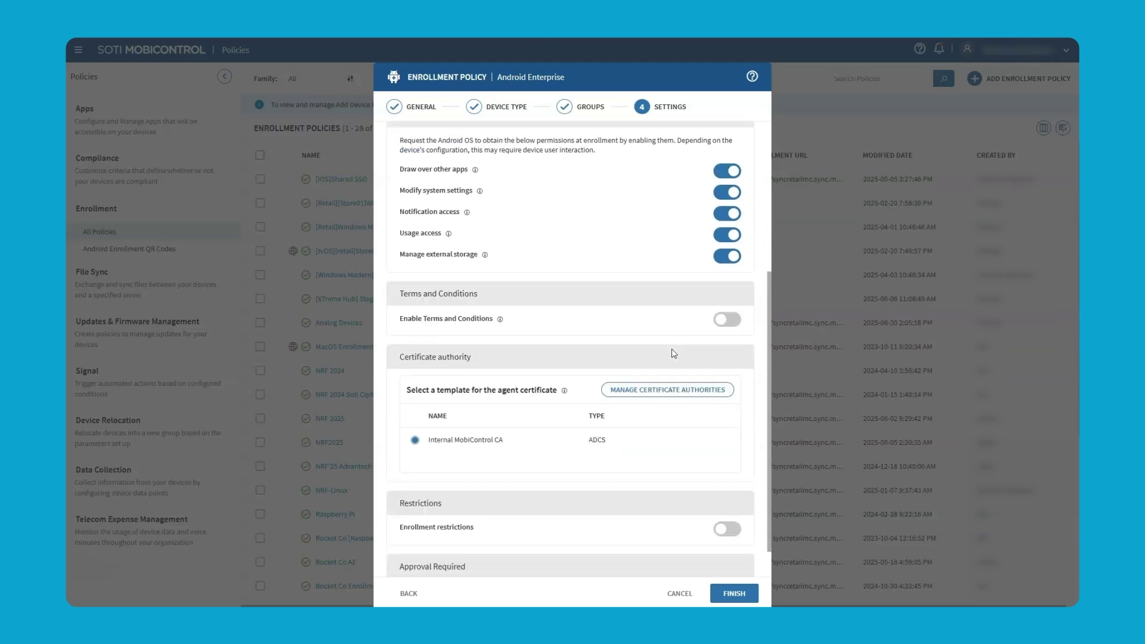
pyautogui.click(739, 491)
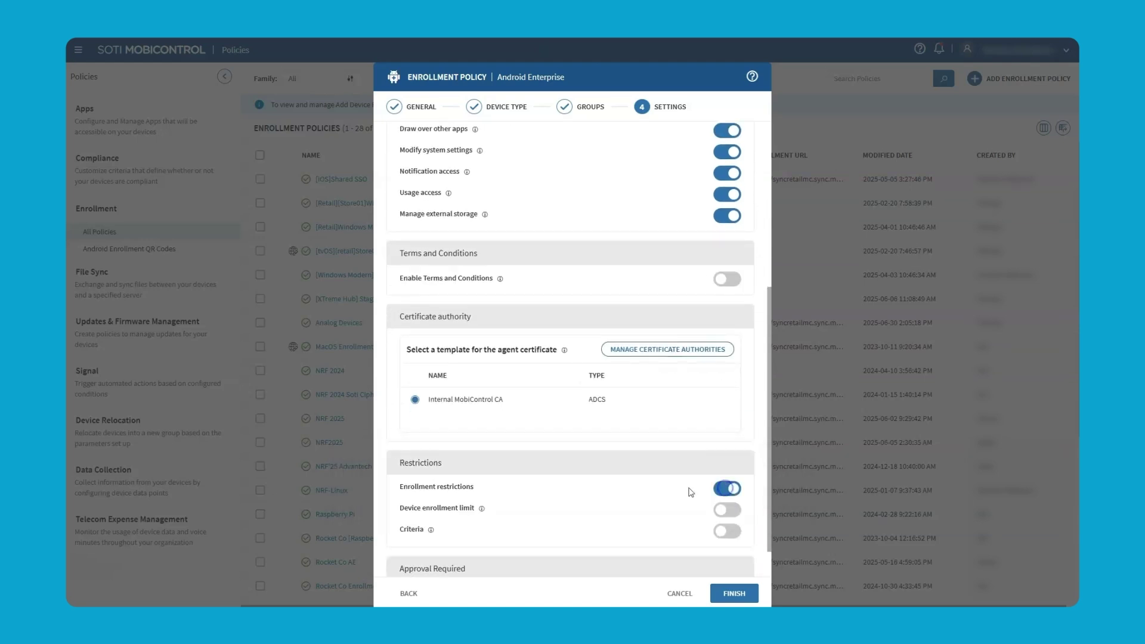
pyautogui.scroll(-1, 649, 489)
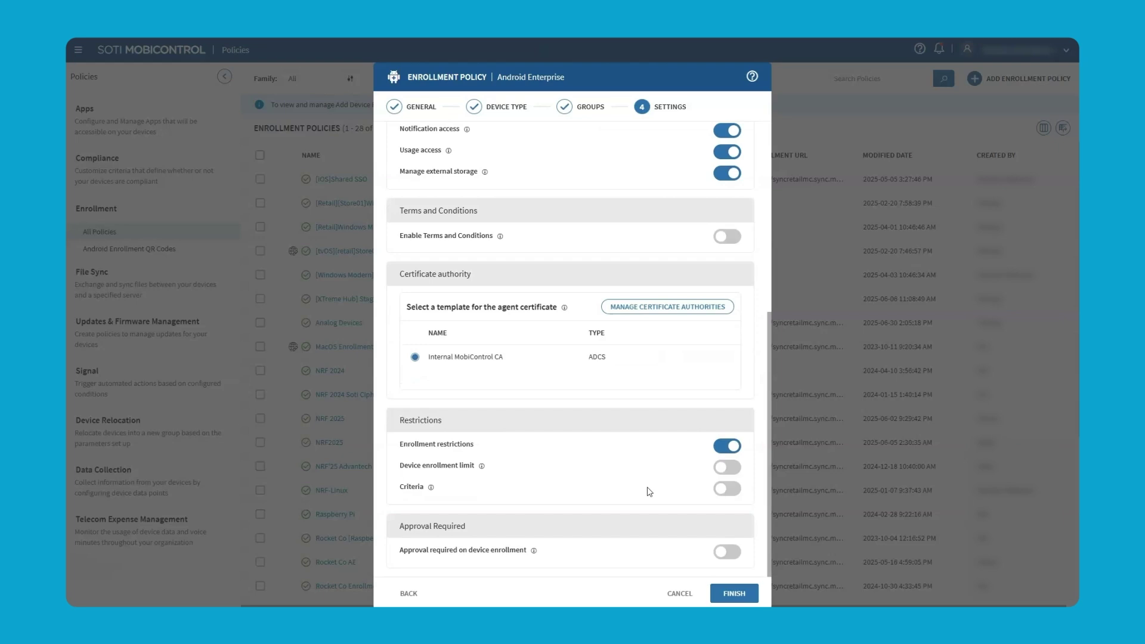
pyautogui.click(721, 469)
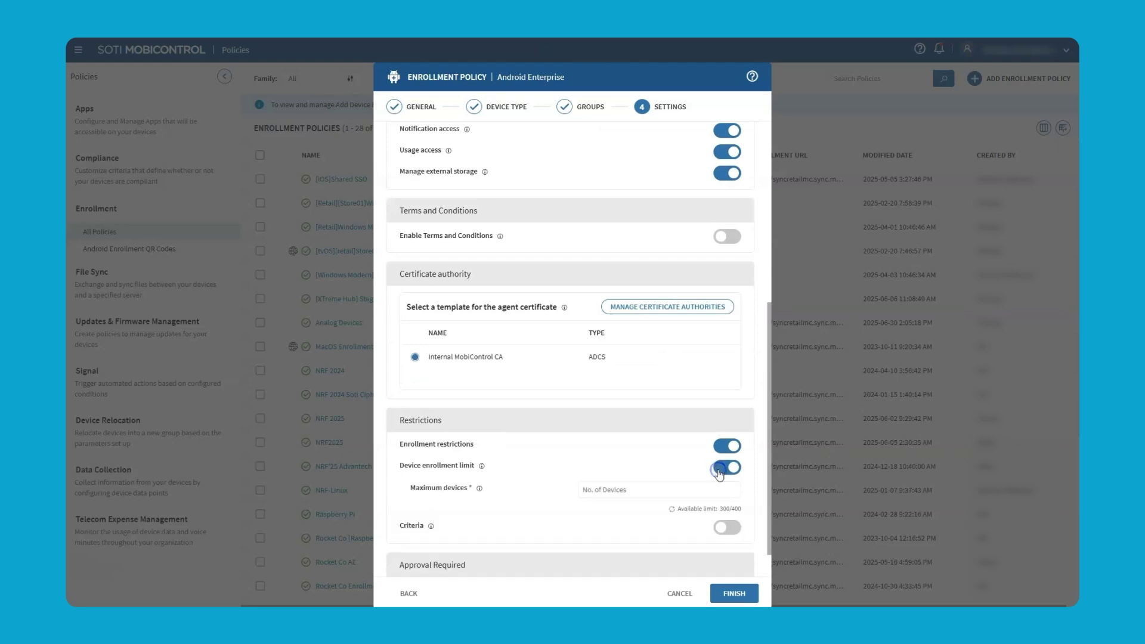
pyautogui.click(646, 487)
pyautogui.write('50')
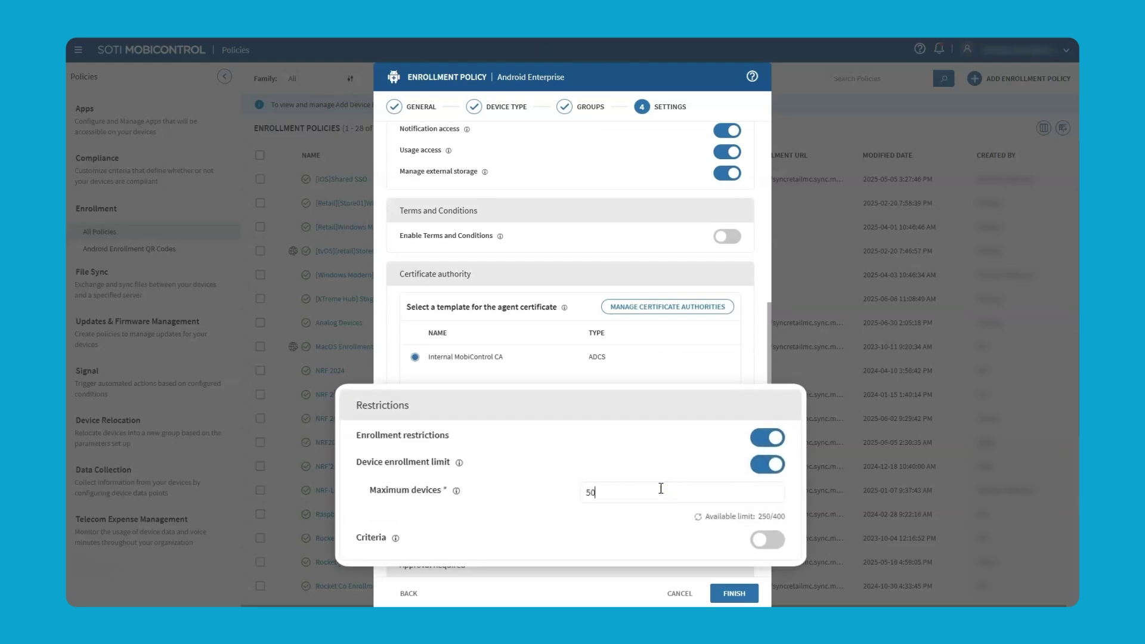
pyautogui.click(728, 527)
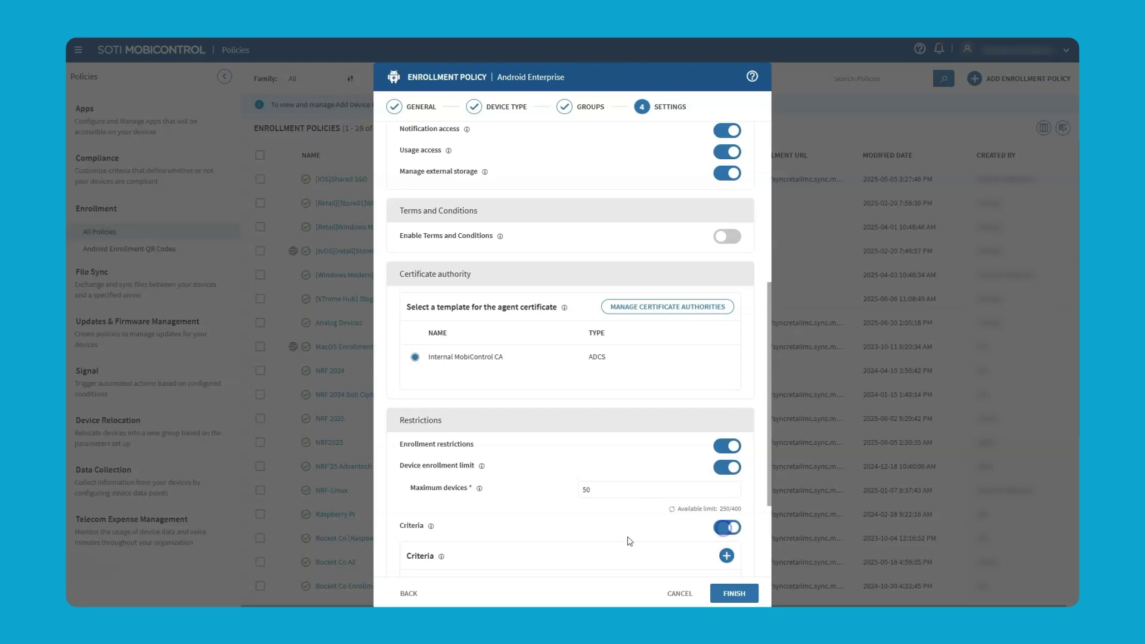
pyautogui.scroll(-2, 627, 539)
# Draft a Manufacturer-contains criterion, discard it, and finish the Warehouse policy with its 50-device limit.
pyautogui.click(726, 448)
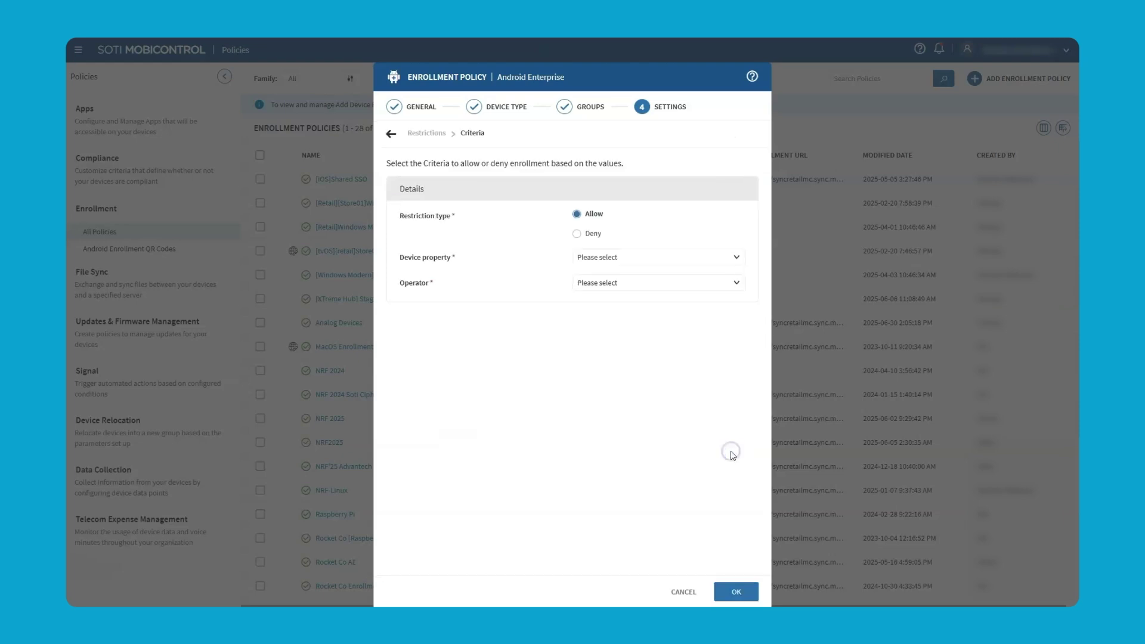
pyautogui.click(627, 259)
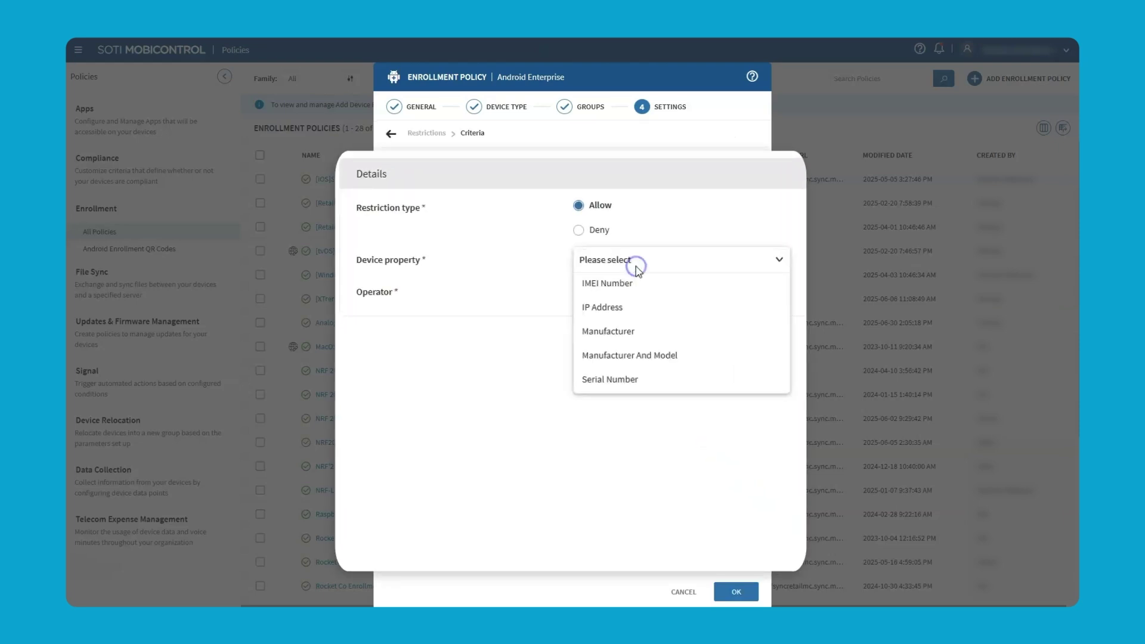
pyautogui.click(639, 332)
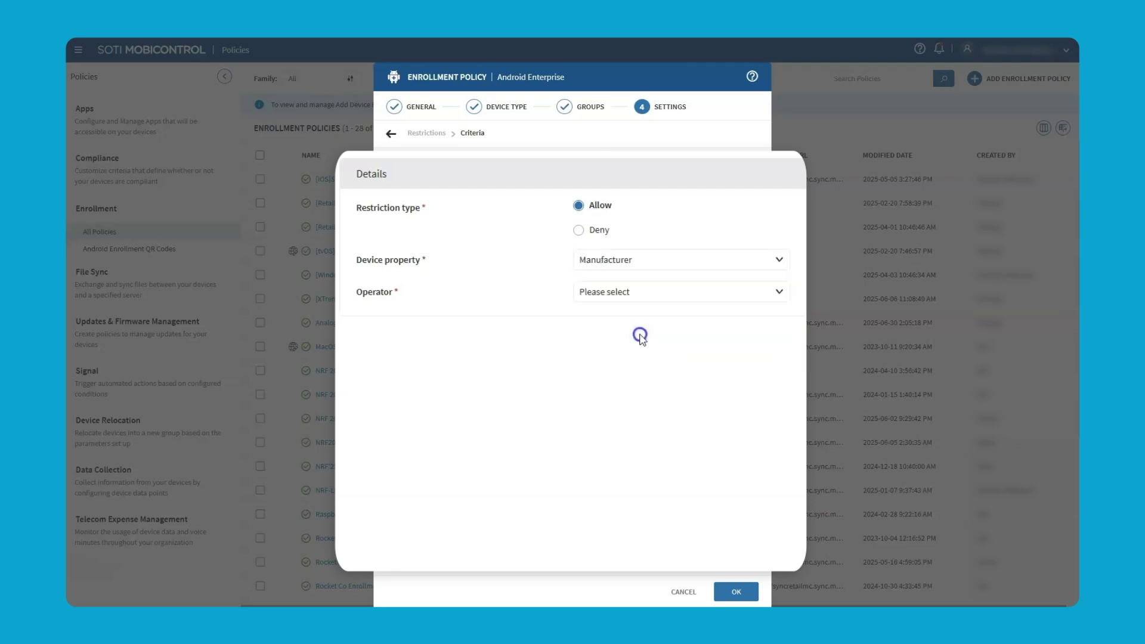
pyautogui.click(620, 297)
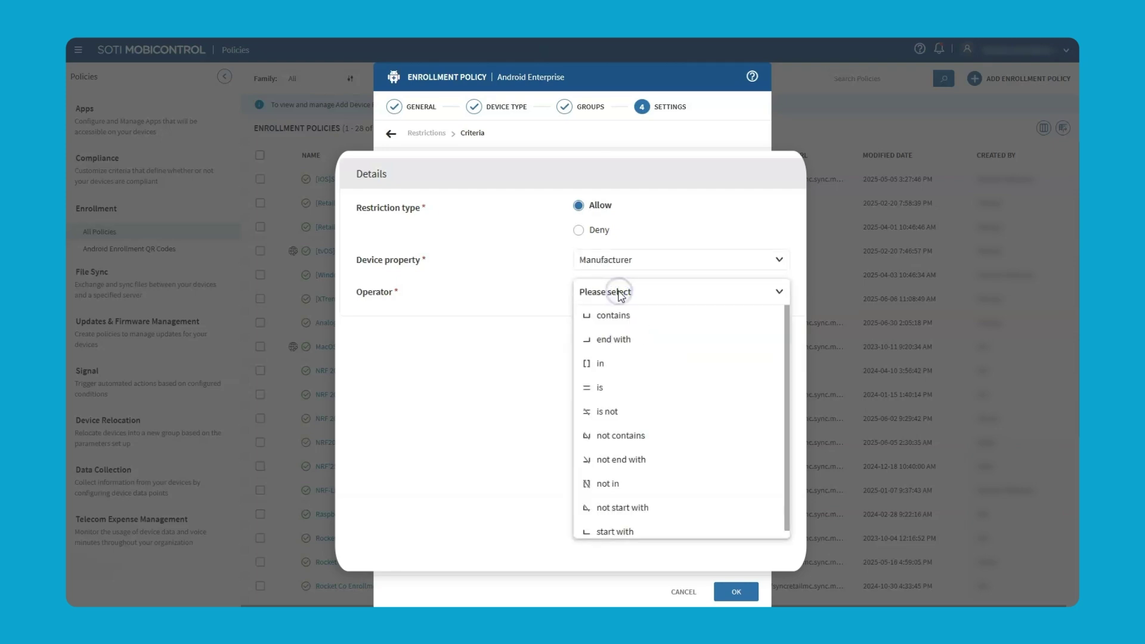
pyautogui.click(617, 314)
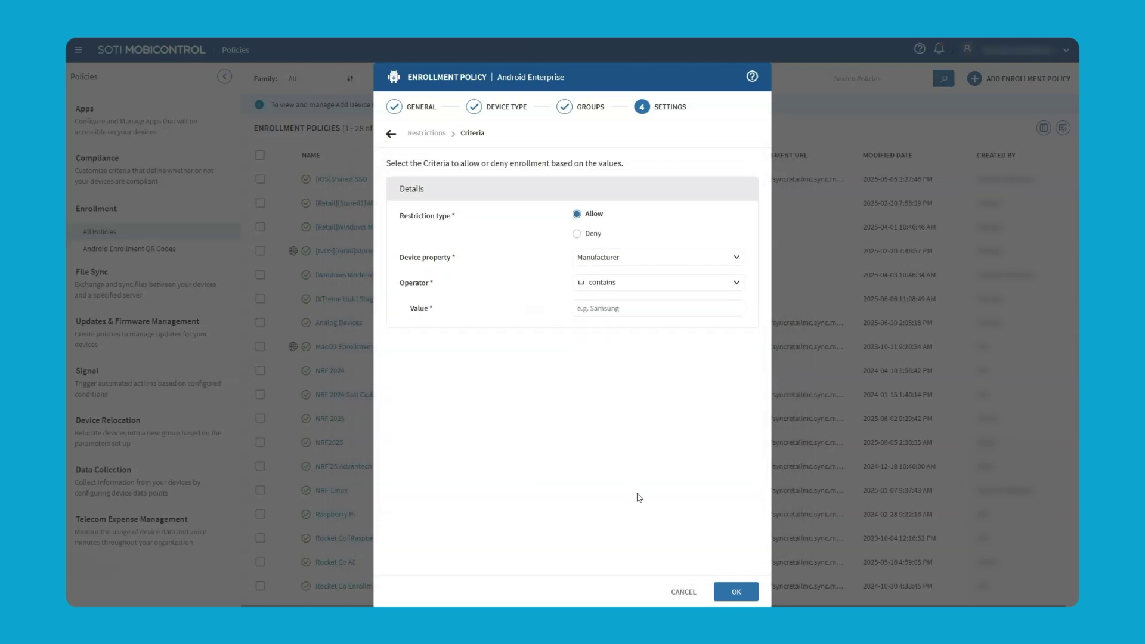
pyautogui.click(680, 592)
pyautogui.click(739, 592)
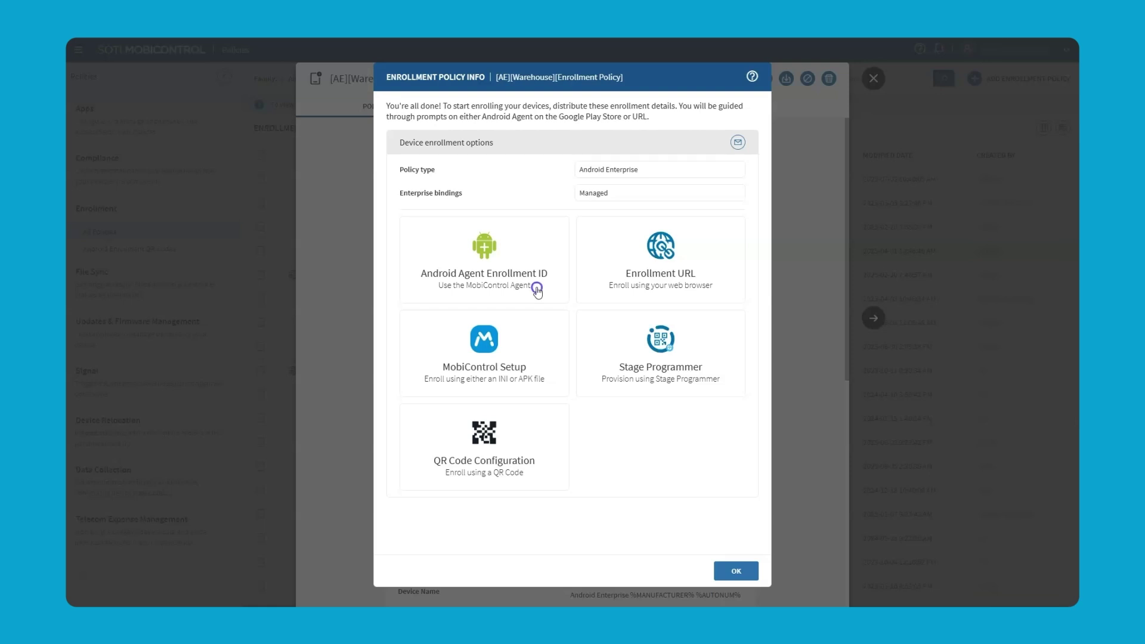
# View the Android Agent Enrollment ID for the Warehouse policy, then close the details.
pyautogui.click(538, 292)
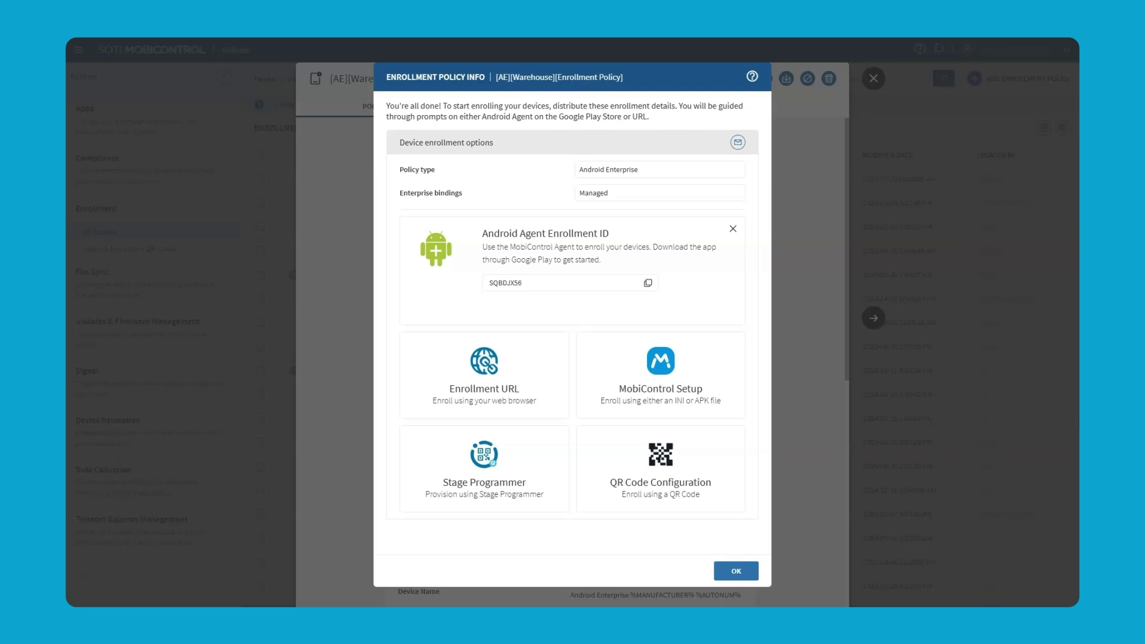
pyautogui.click(732, 229)
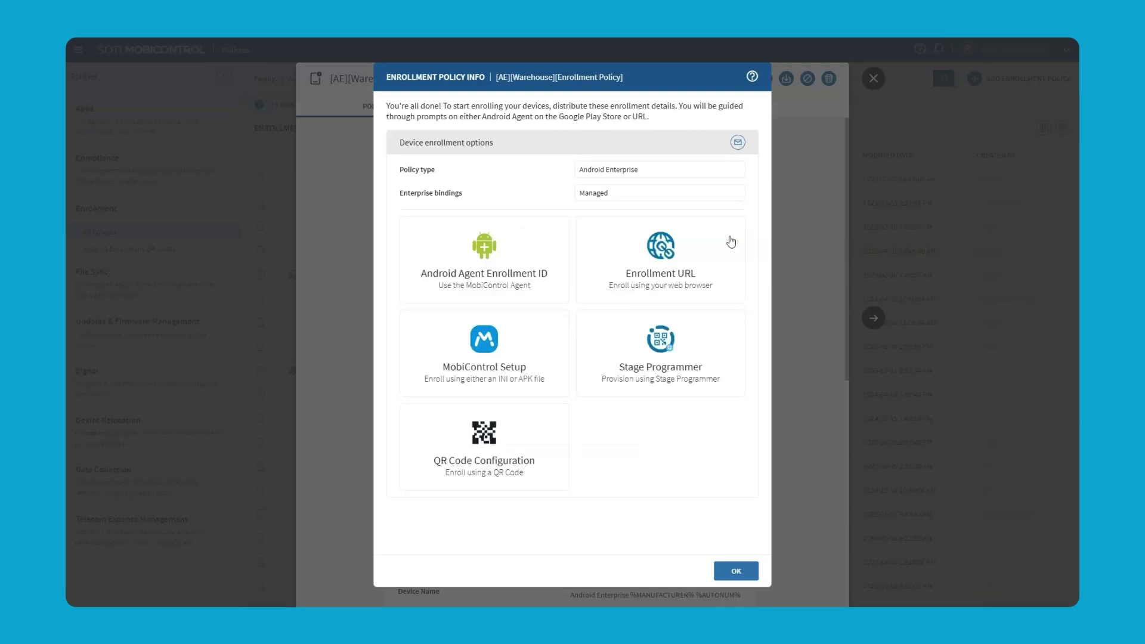
# Show the MobiControl Setup download option for the Android Enterprise agent APK, then close it.
pyautogui.click(554, 373)
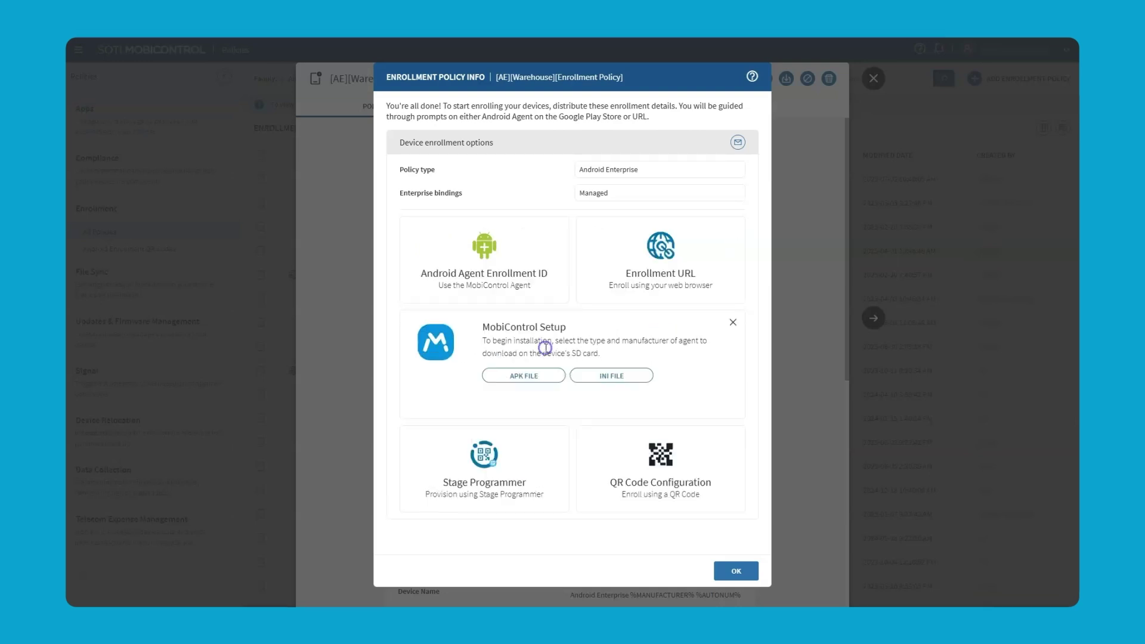
pyautogui.click(540, 376)
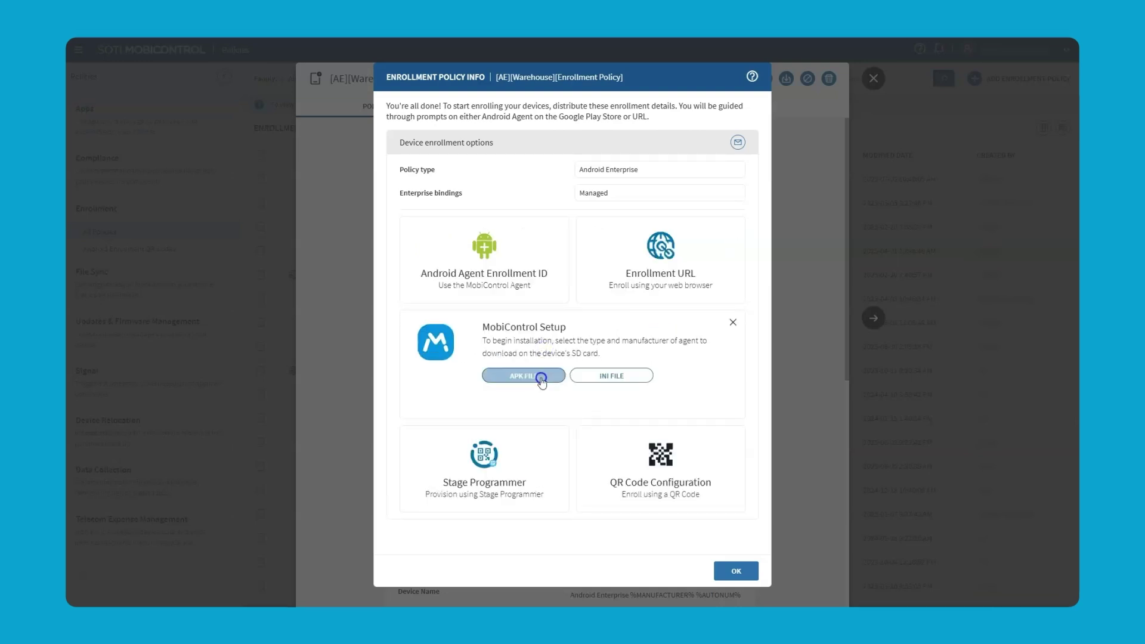
pyautogui.click(542, 439)
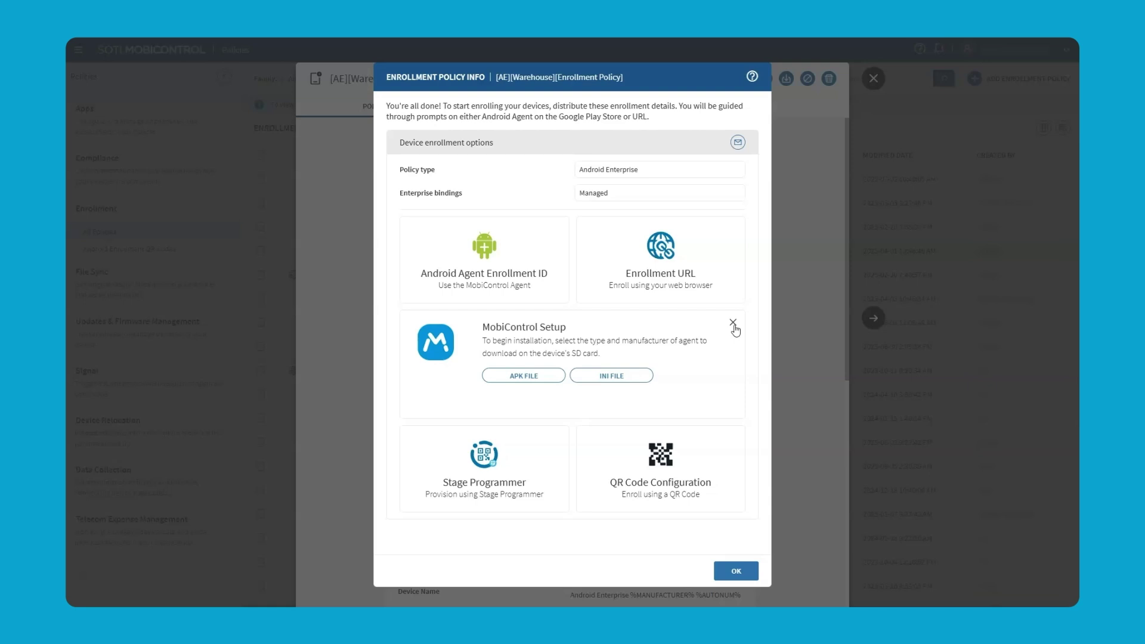
pyautogui.click(733, 324)
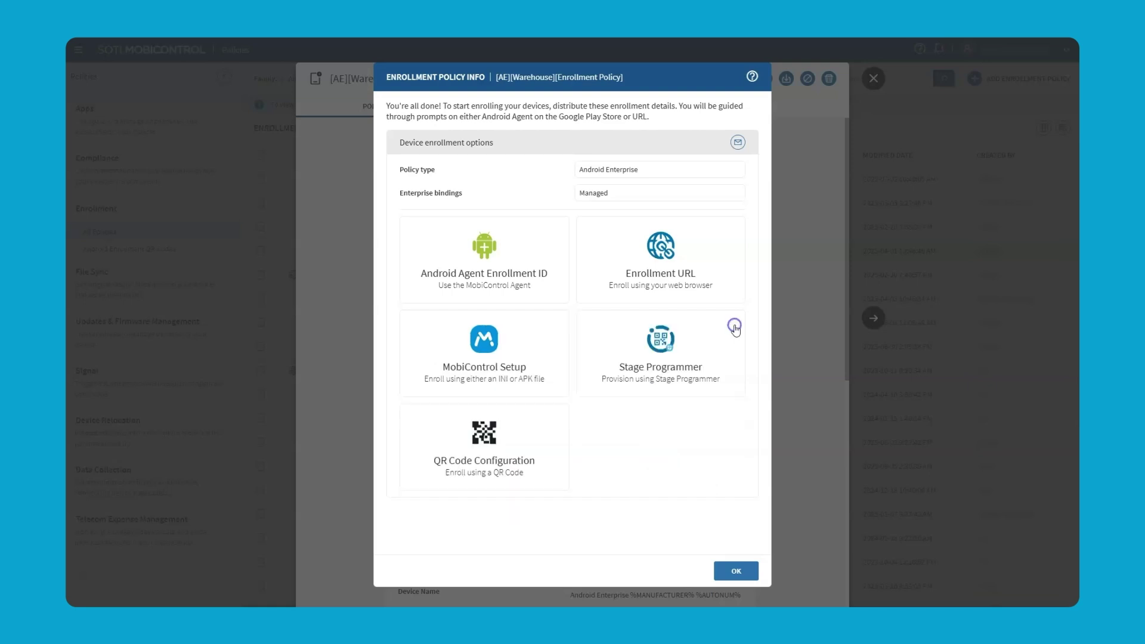
# Start a new enrollment QR code configuration named Android Enterprise Warehouse.
pyautogui.click(540, 444)
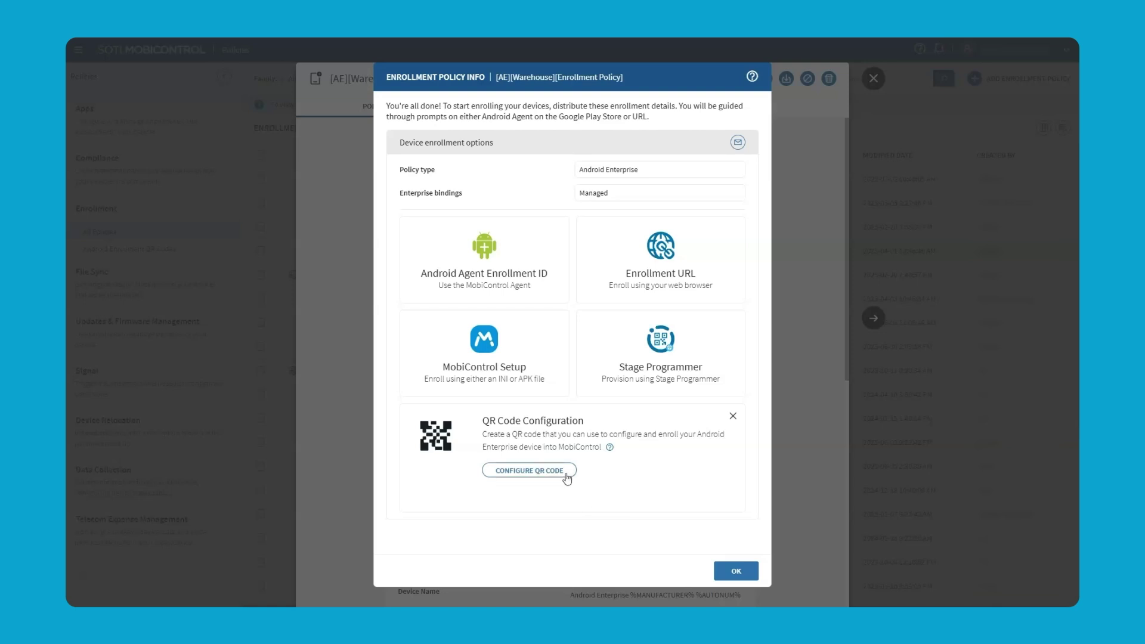
pyautogui.click(565, 477)
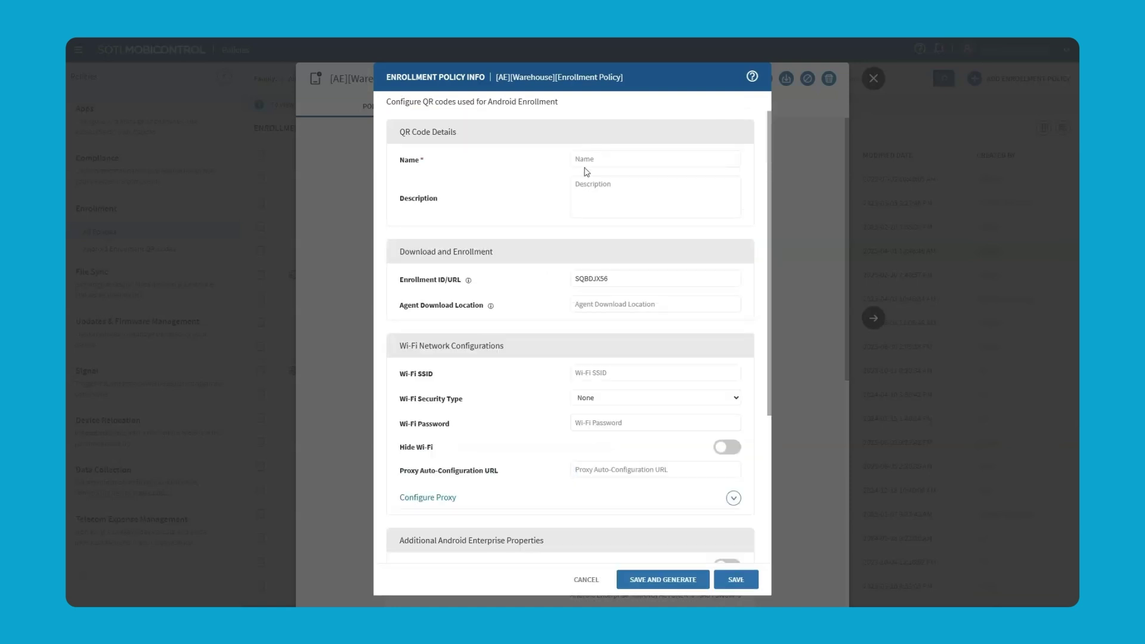
pyautogui.click(600, 162)
pyautogui.write('Android')
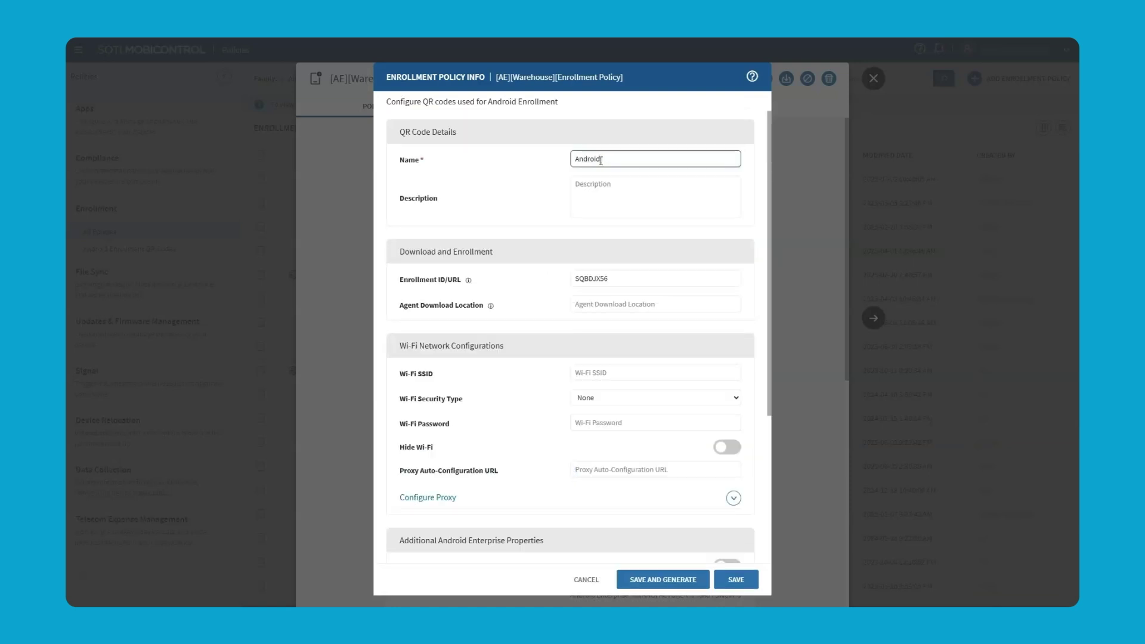
pyautogui.write('Enterprise Warehouse')
# Set Wi-Fi SSID SOTI with WPA security, then save and generate as Android Enterprise Warehouse_1.
pyautogui.click(619, 370)
pyautogui.write('SOT')
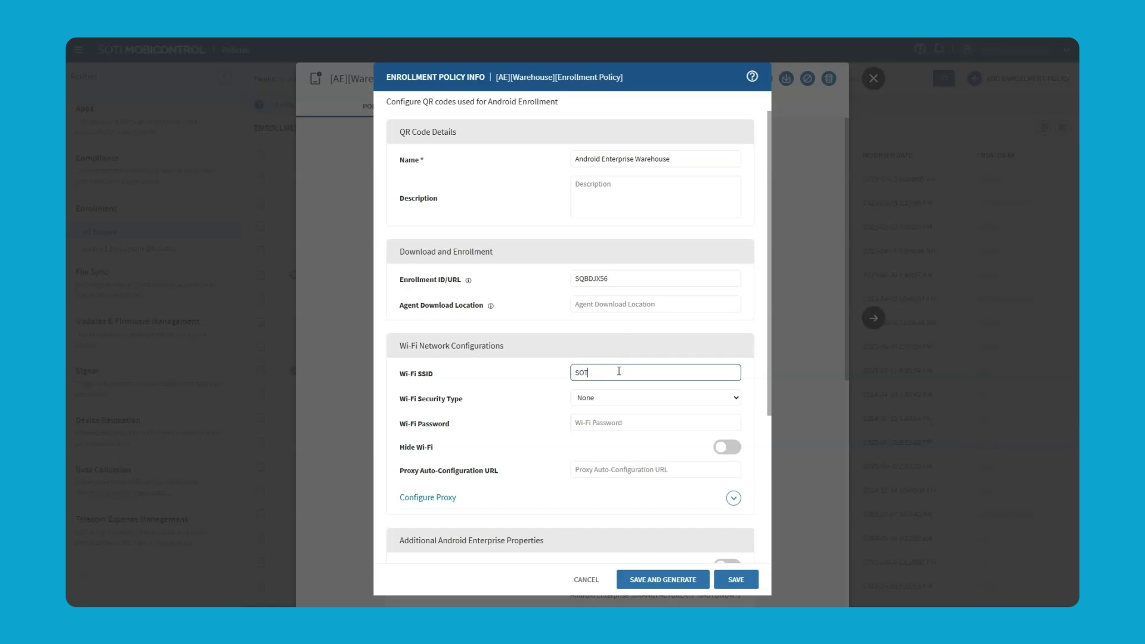
pyautogui.write('I')
pyautogui.click(620, 398)
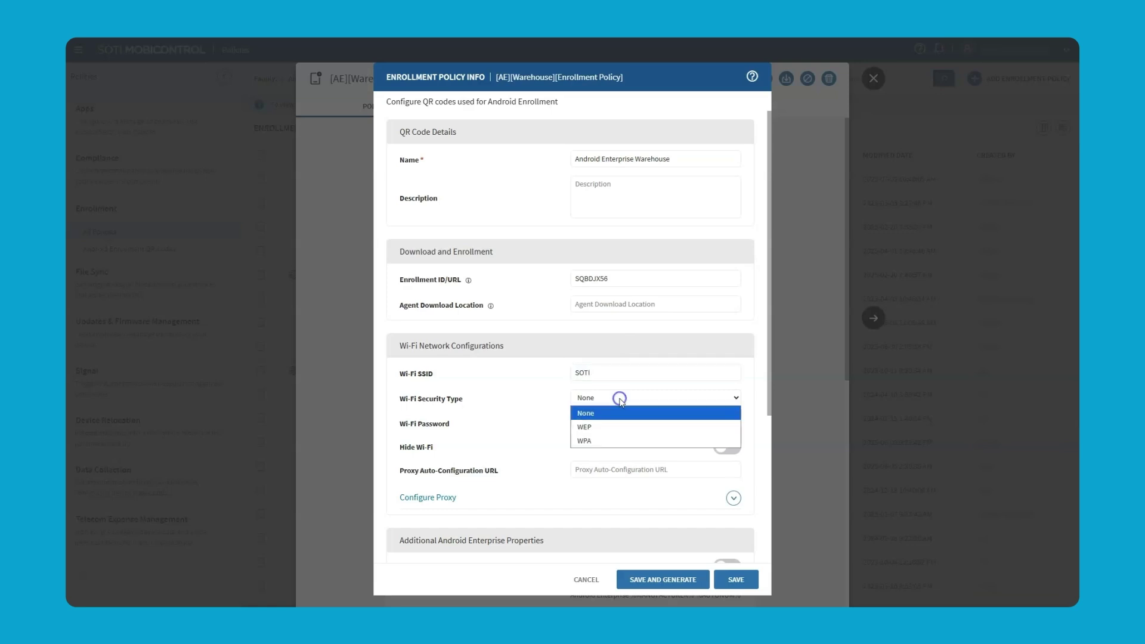
pyautogui.click(617, 424)
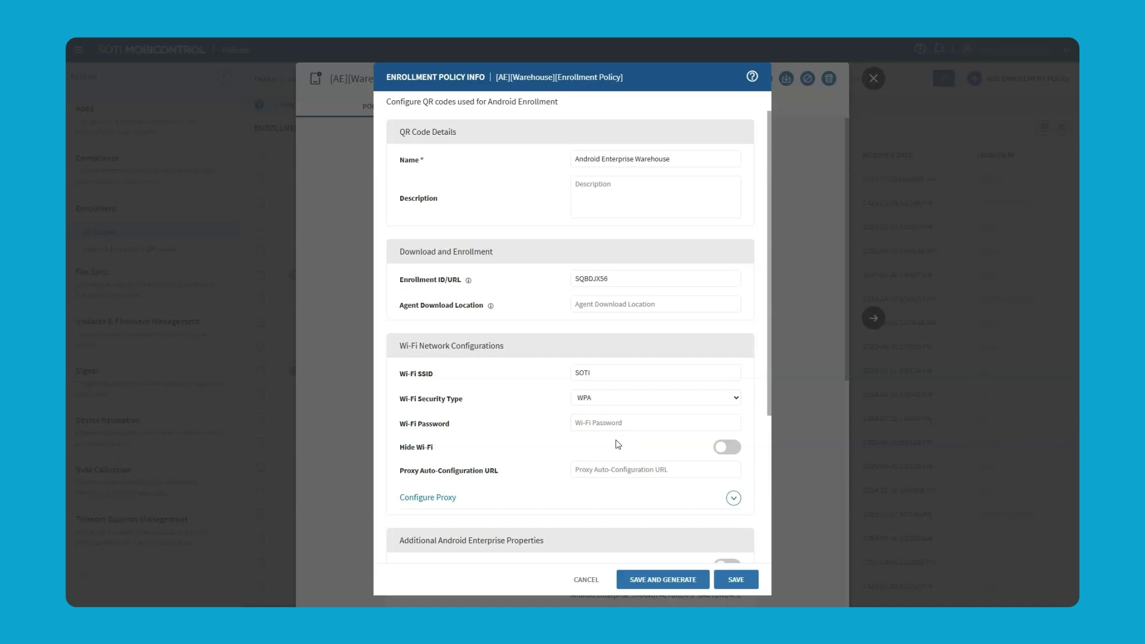
pyautogui.click(654, 578)
pyautogui.write('_1')
pyautogui.click(668, 578)
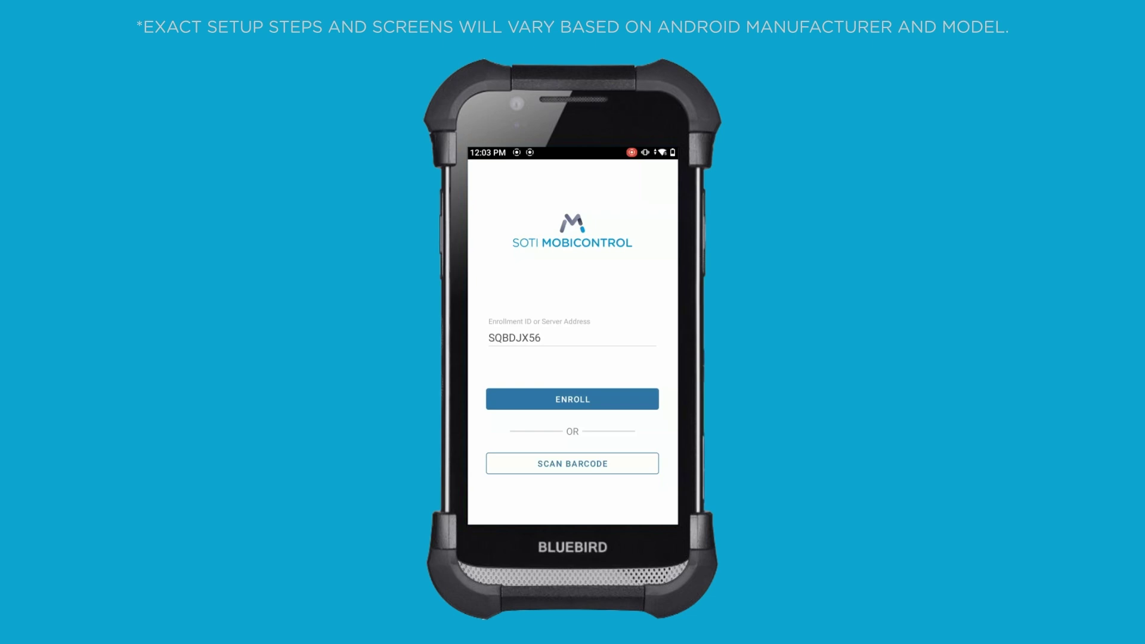
# Enroll the Bluebird device with its enrollment ID, accept Chrome's terms, and log in with the enrollment password.
pyautogui.click(600, 391)
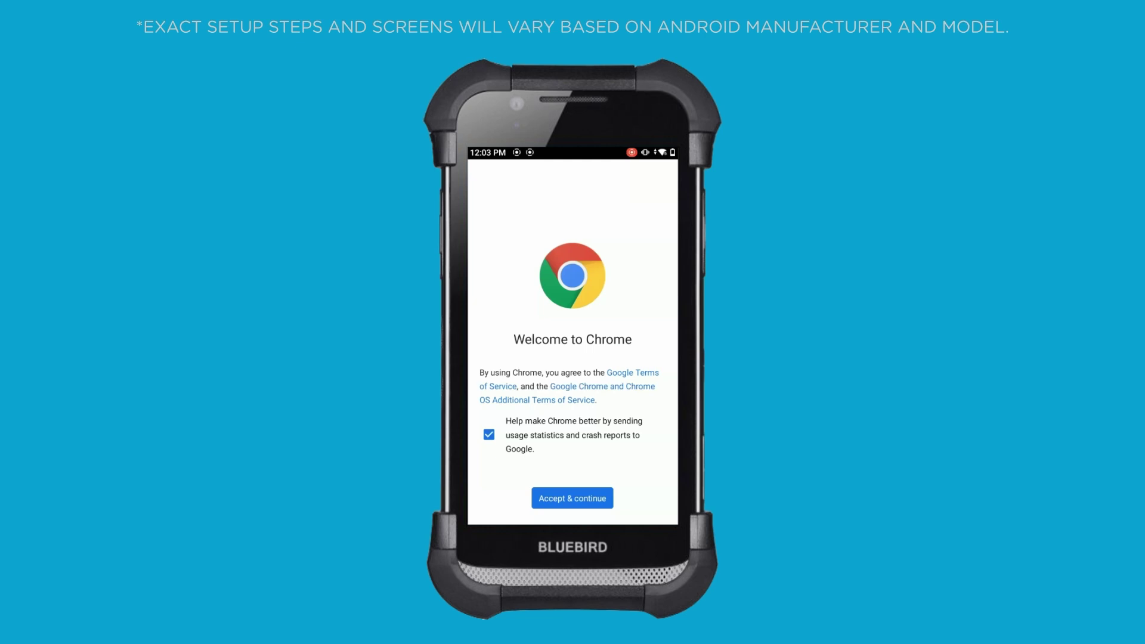
pyautogui.click(555, 497)
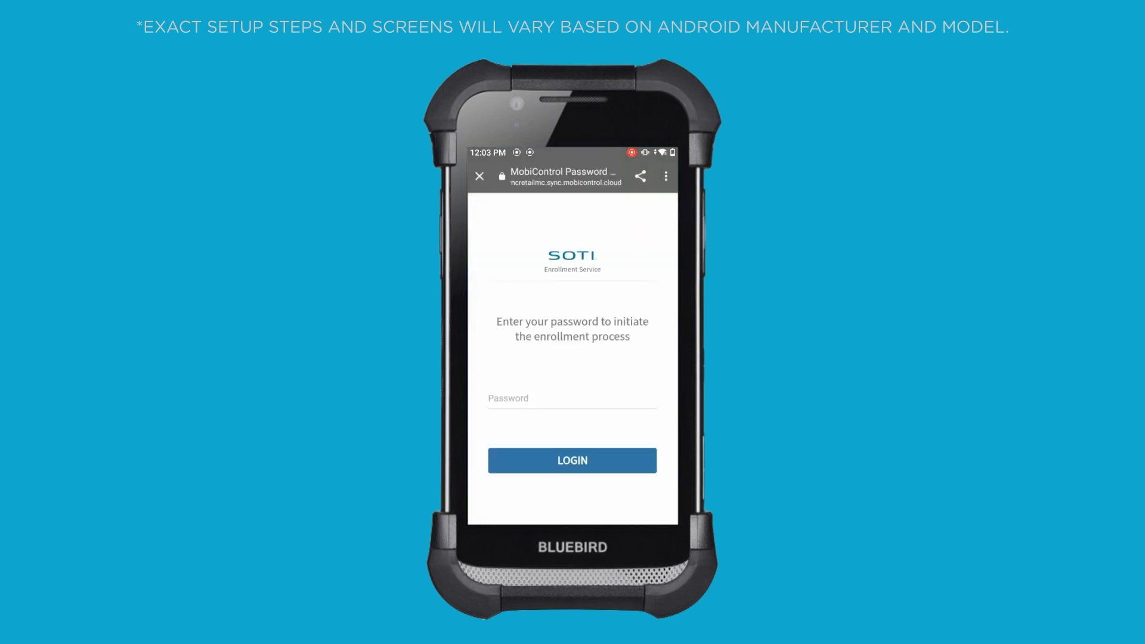
pyautogui.click(571, 398)
pyautogui.click(572, 460)
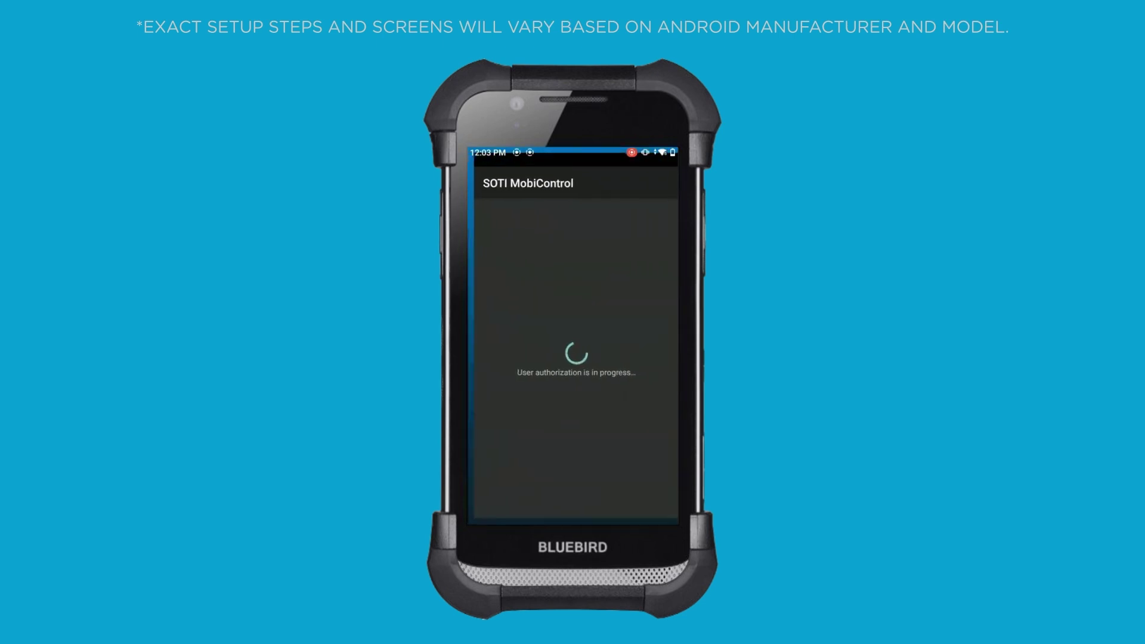